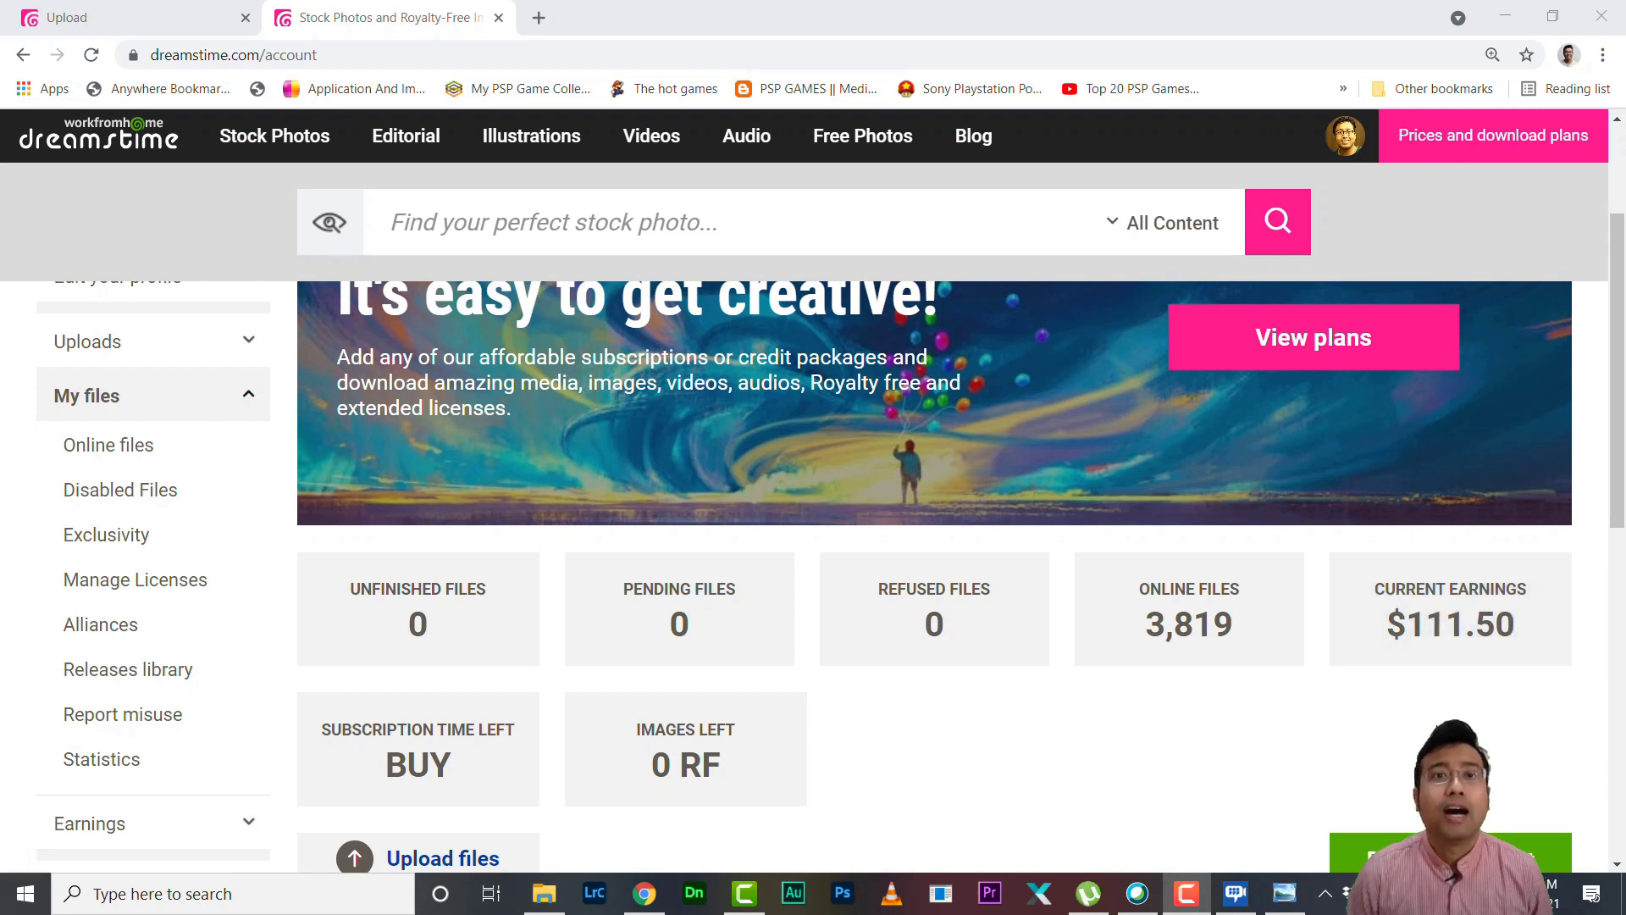
# Show the account summary with the $111.50 balance, 3,819 uploads and $318.18 total revenue
pyautogui.click(1343, 139)
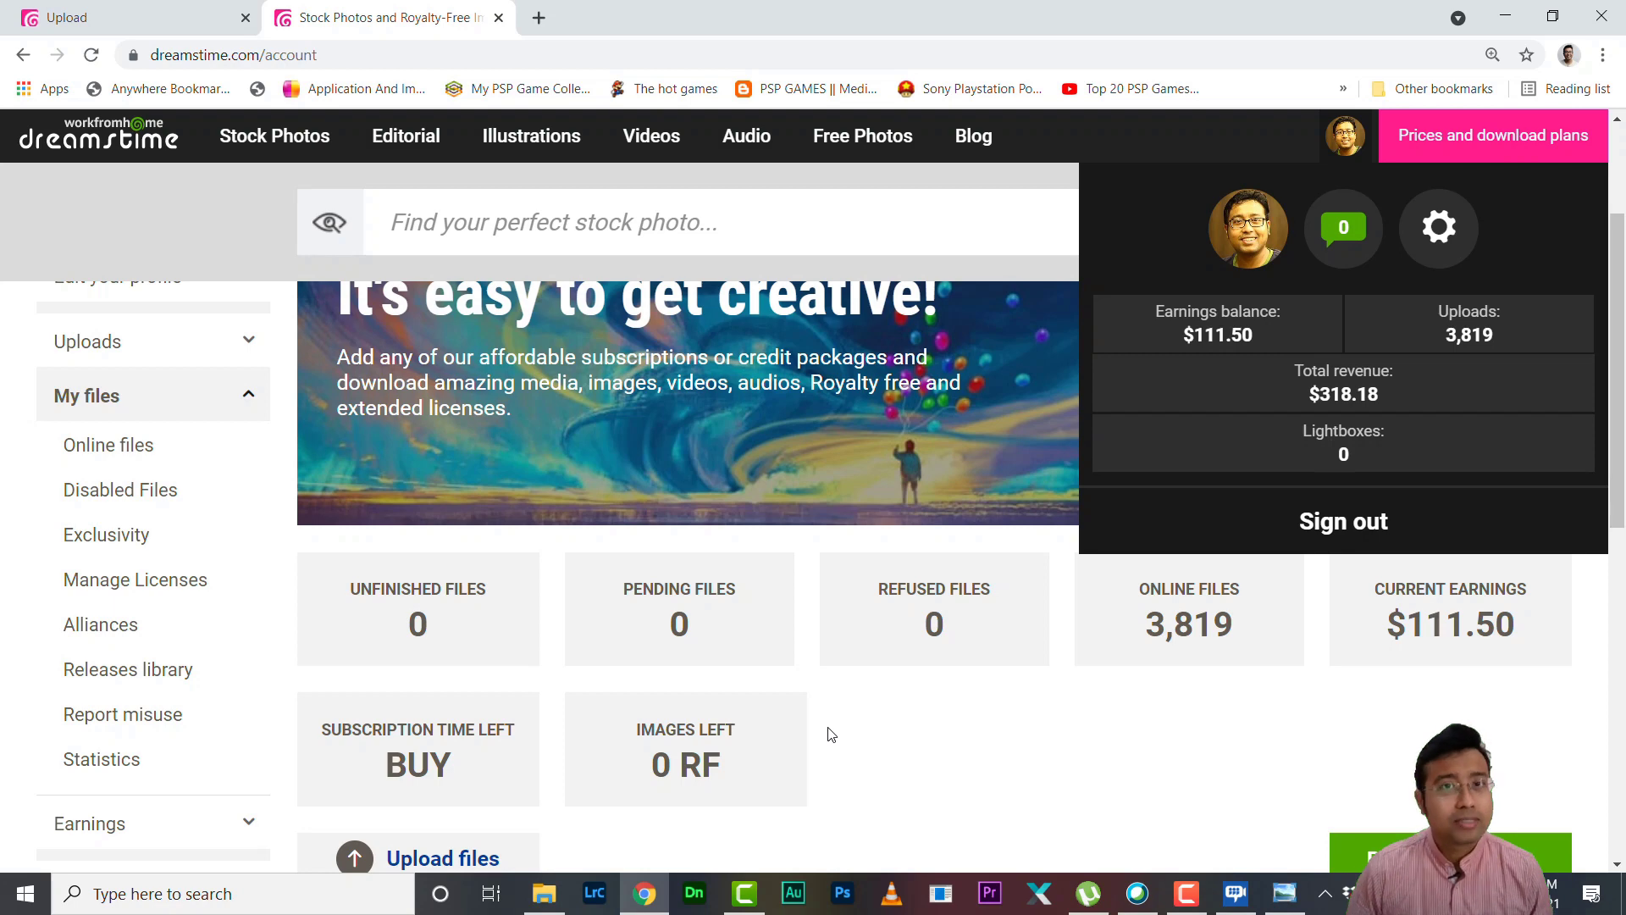
# Go to the Releases library under My files to list the saved model releases
pyautogui.scroll(2, 896, 664)
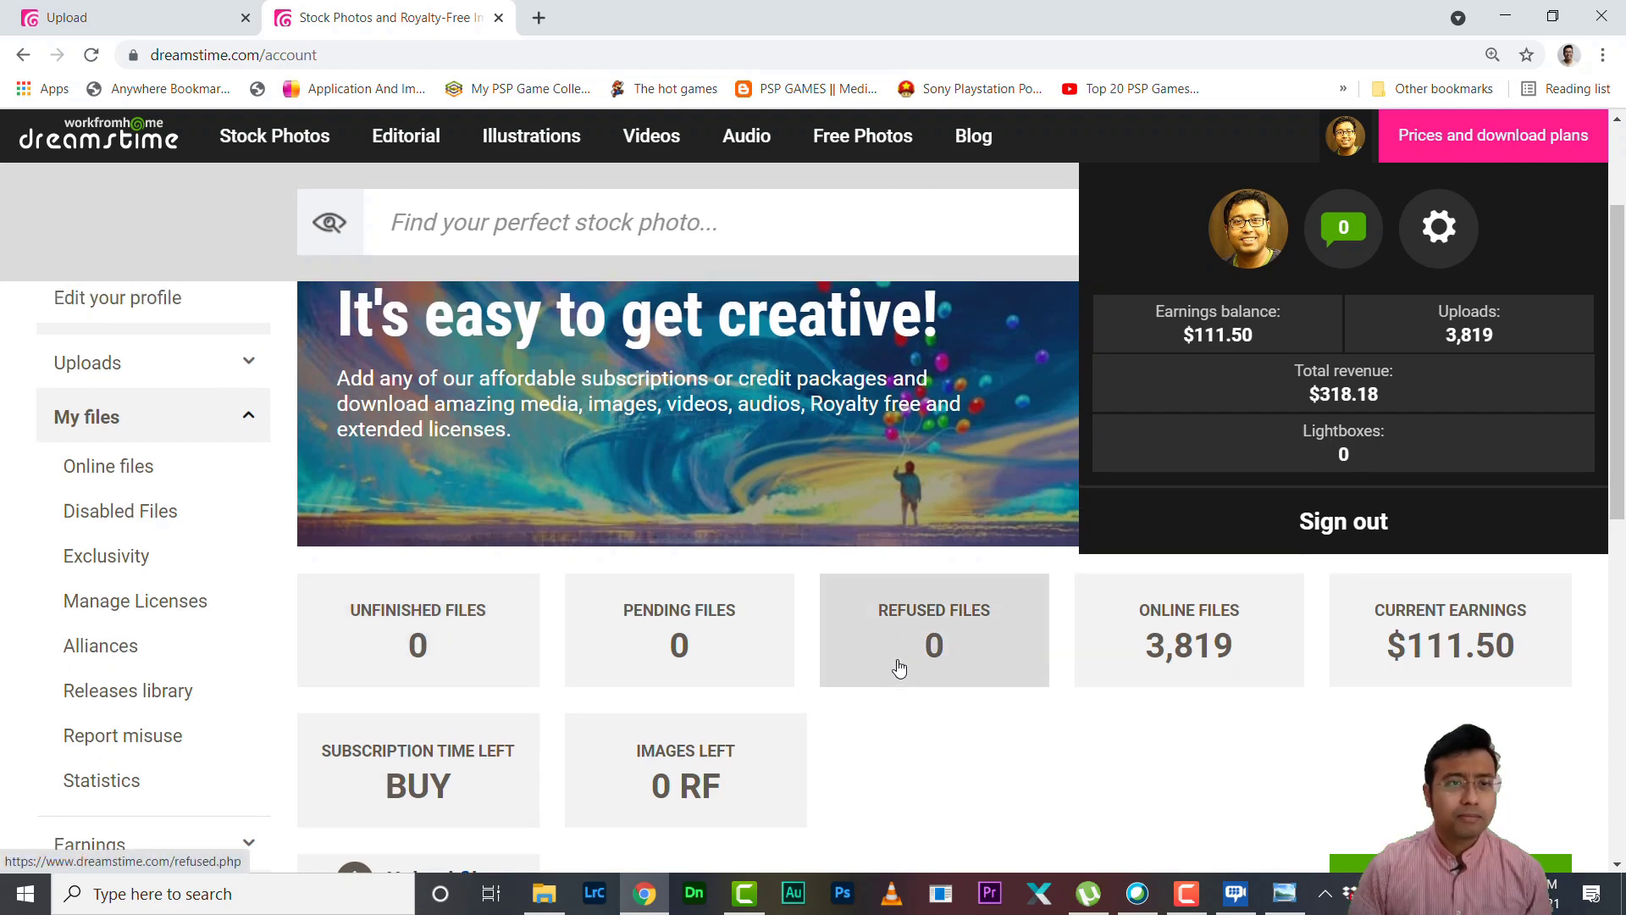
pyautogui.scroll(-2, 693, 589)
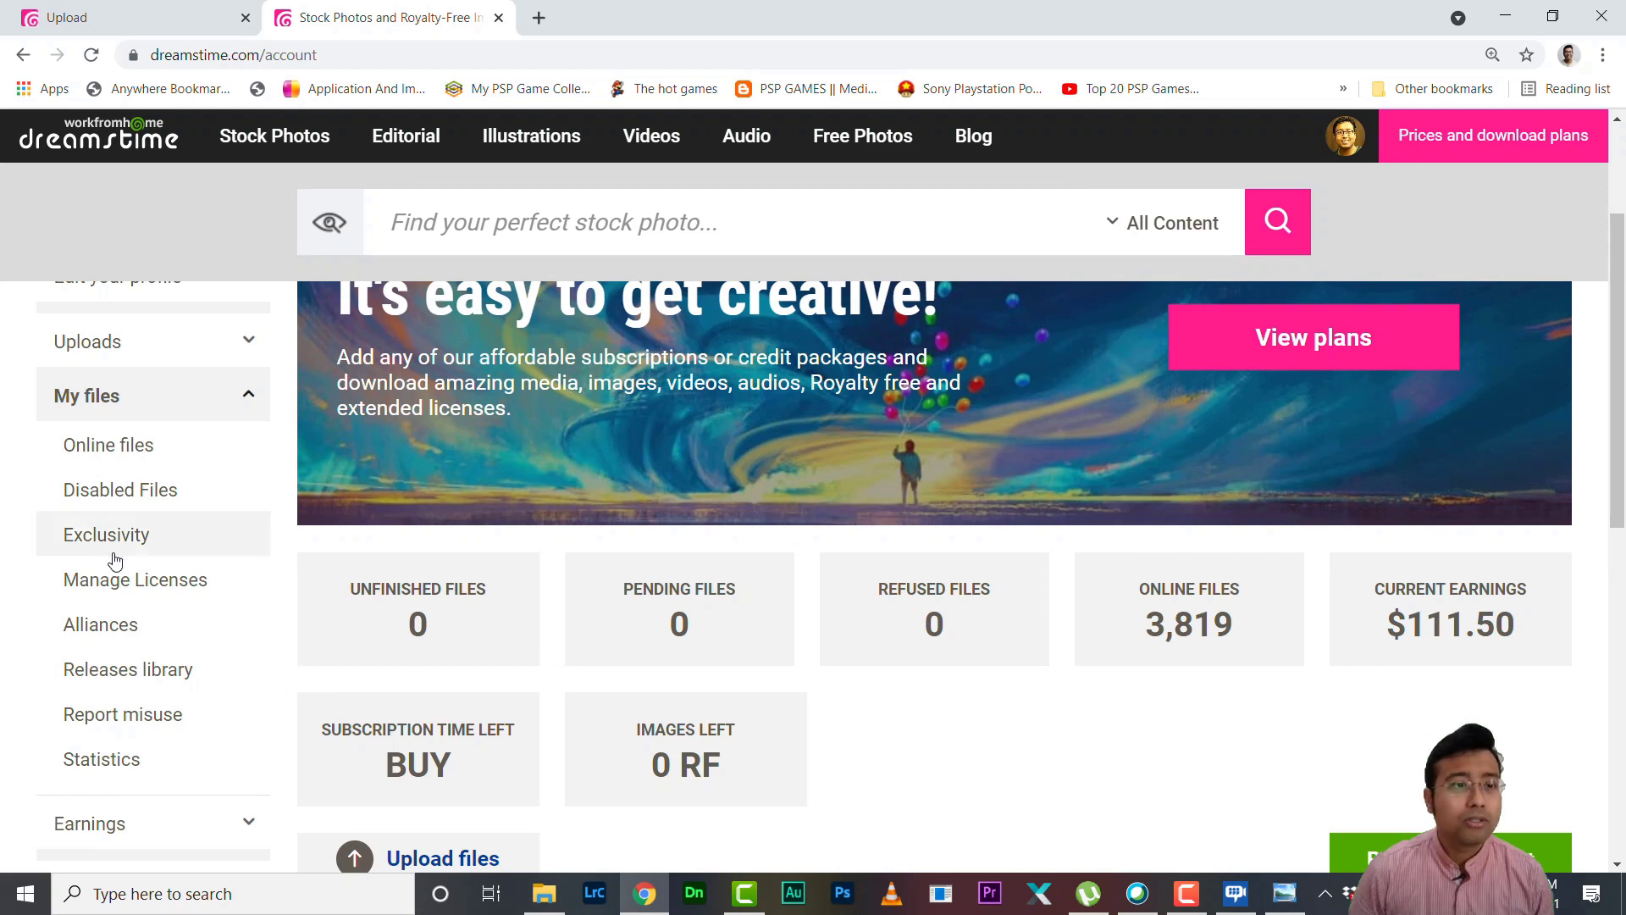
pyautogui.scroll(2, 193, 569)
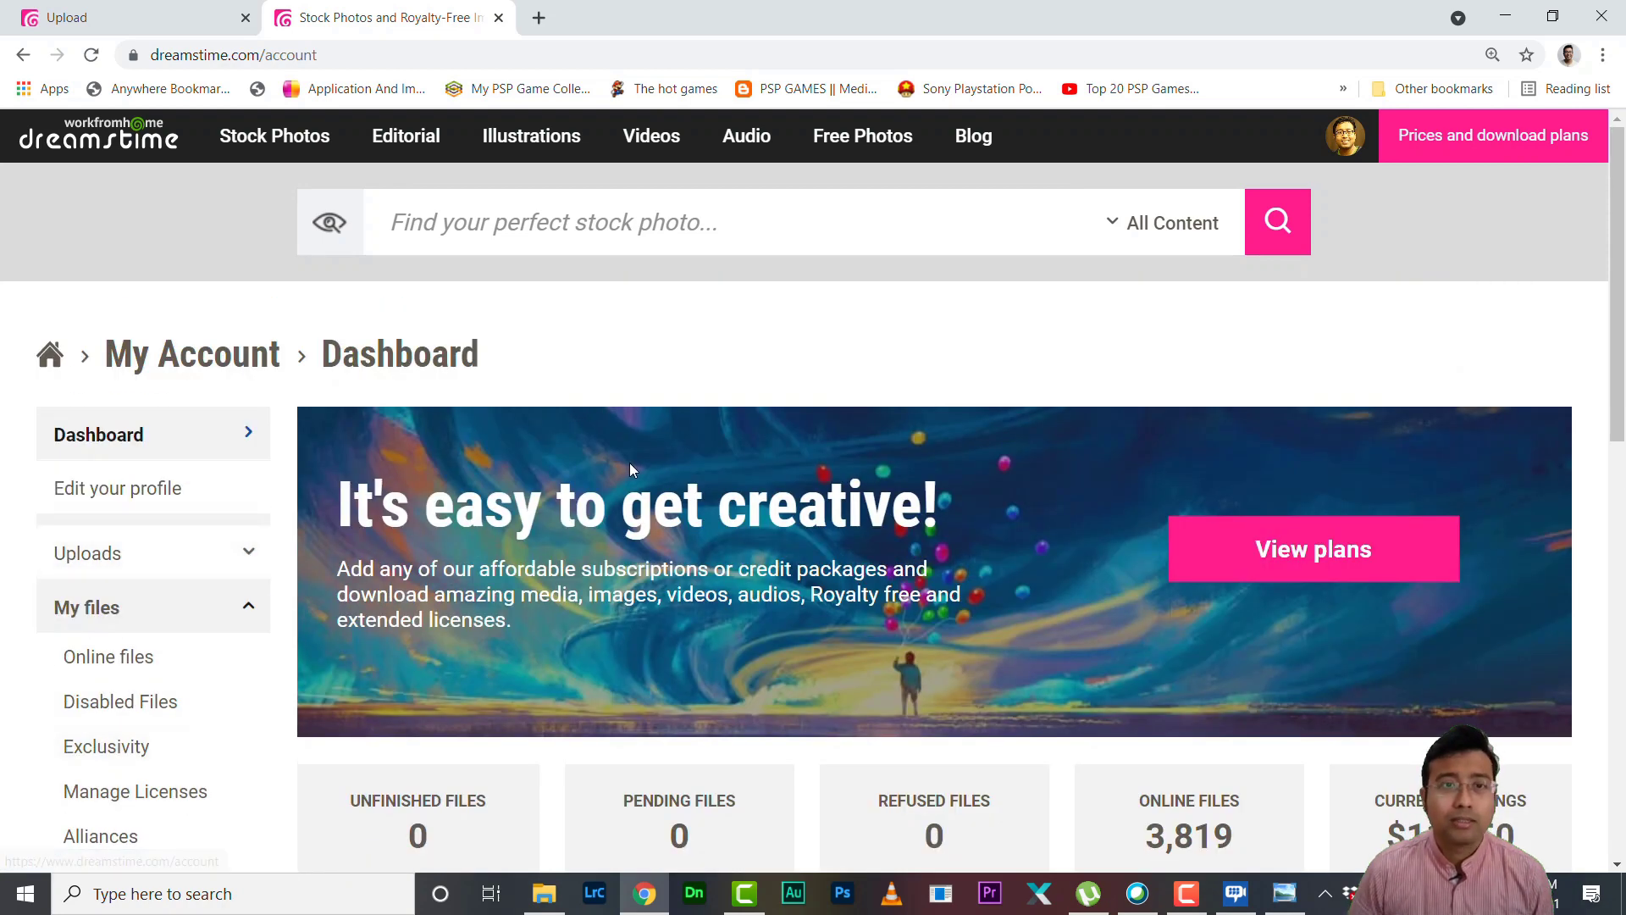
pyautogui.scroll(-2, 654, 457)
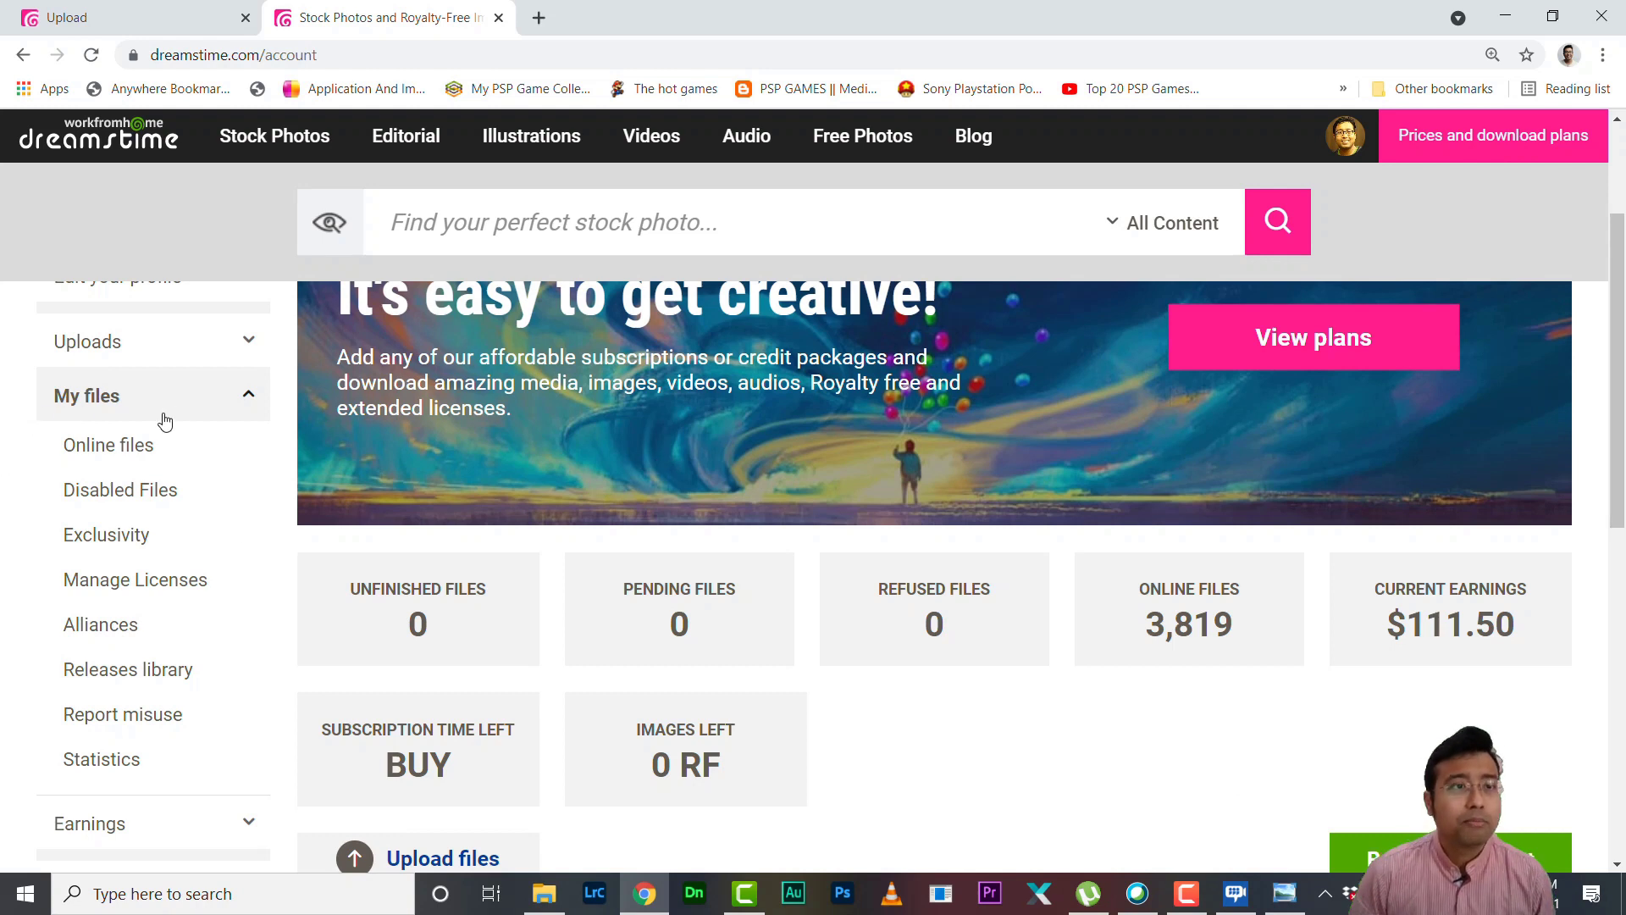
pyautogui.click(248, 402)
pyautogui.click(251, 404)
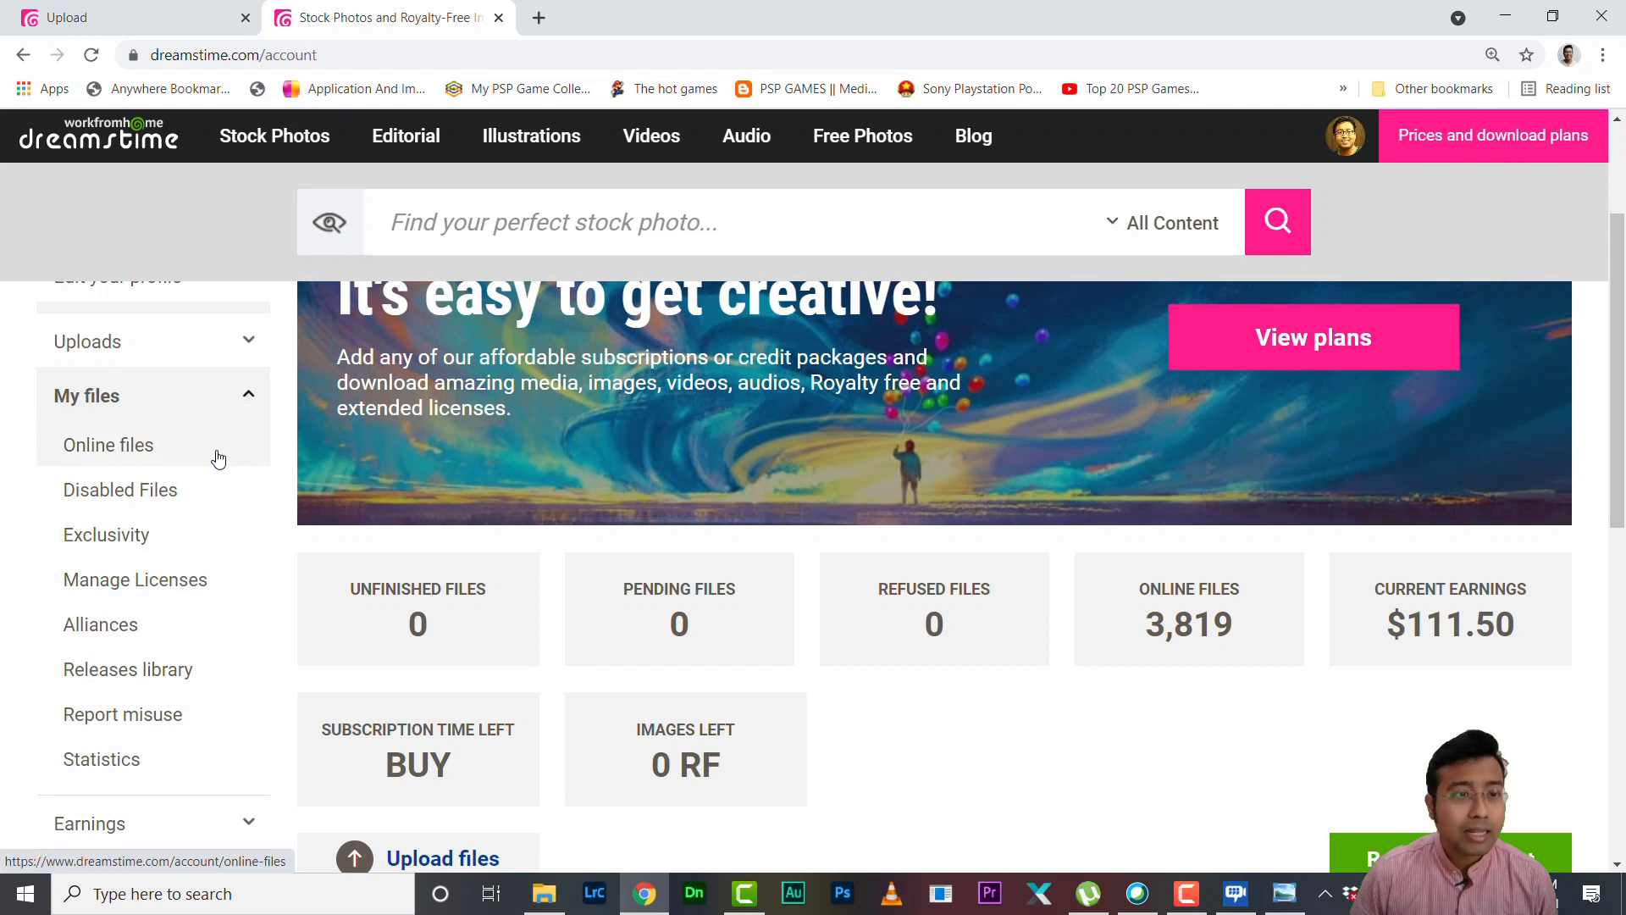
pyautogui.scroll(-1, 219, 461)
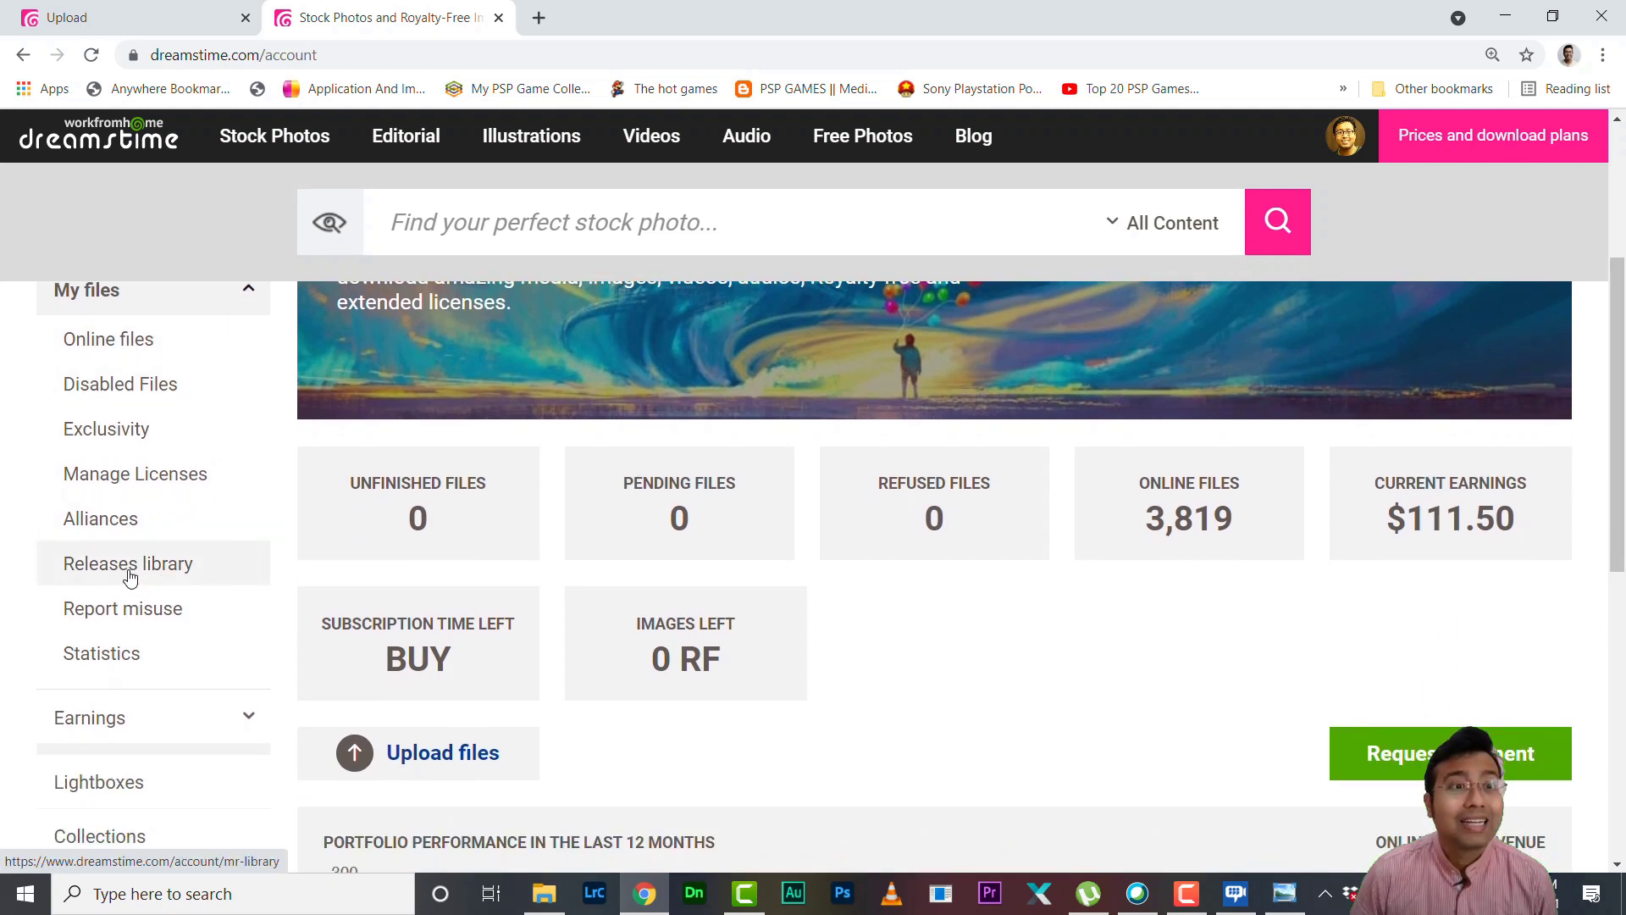
pyautogui.click(128, 576)
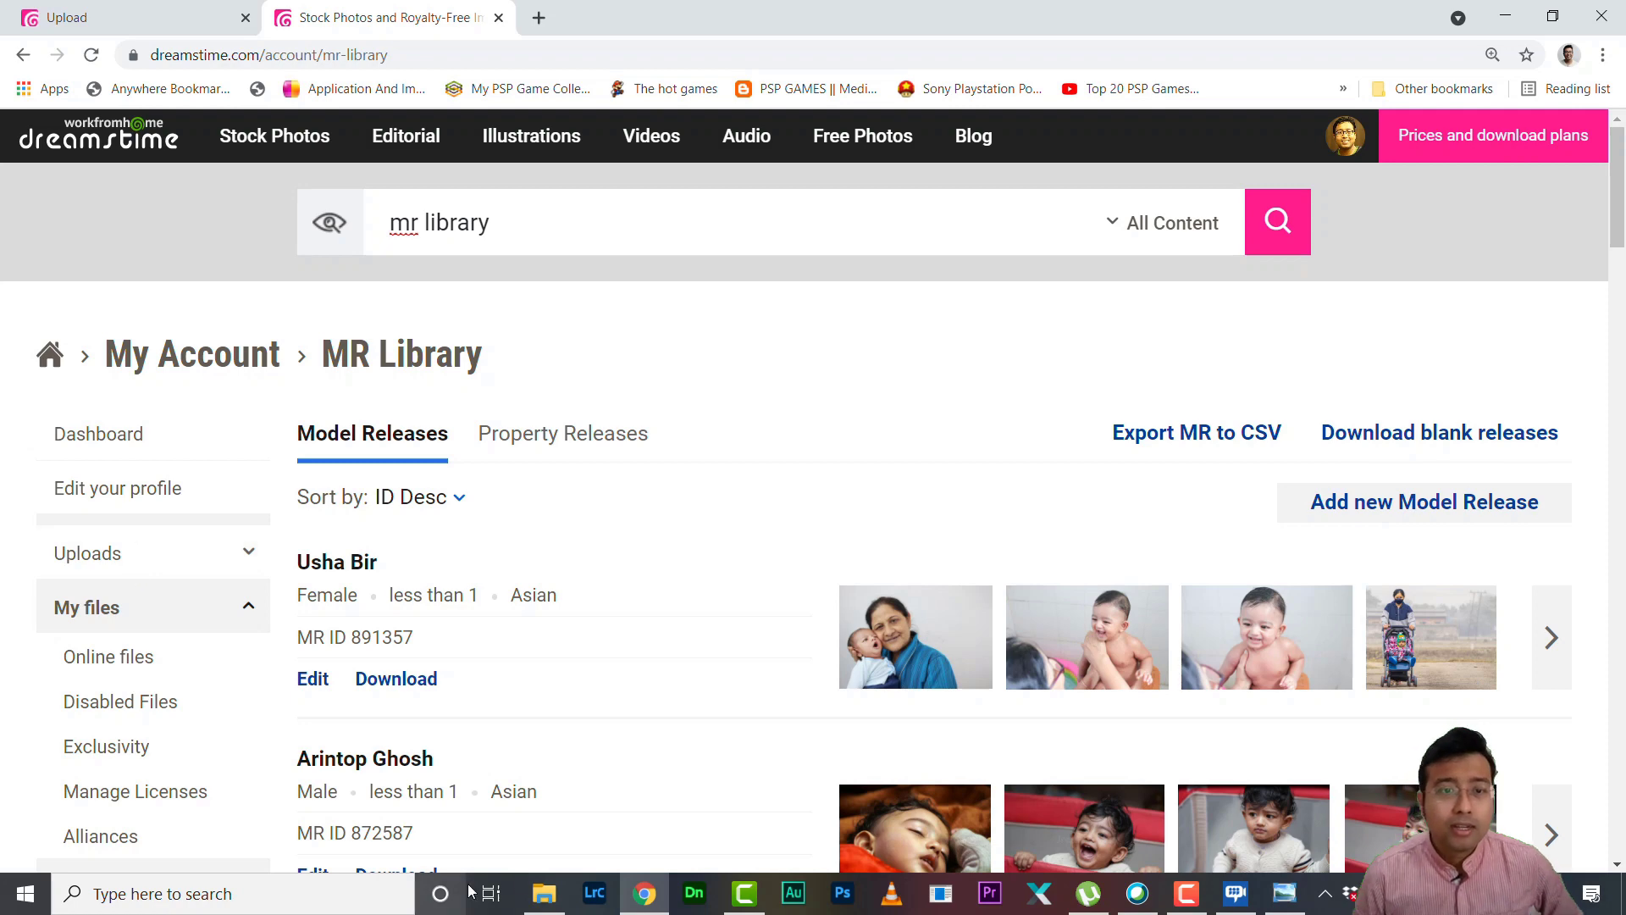
pyautogui.click(545, 896)
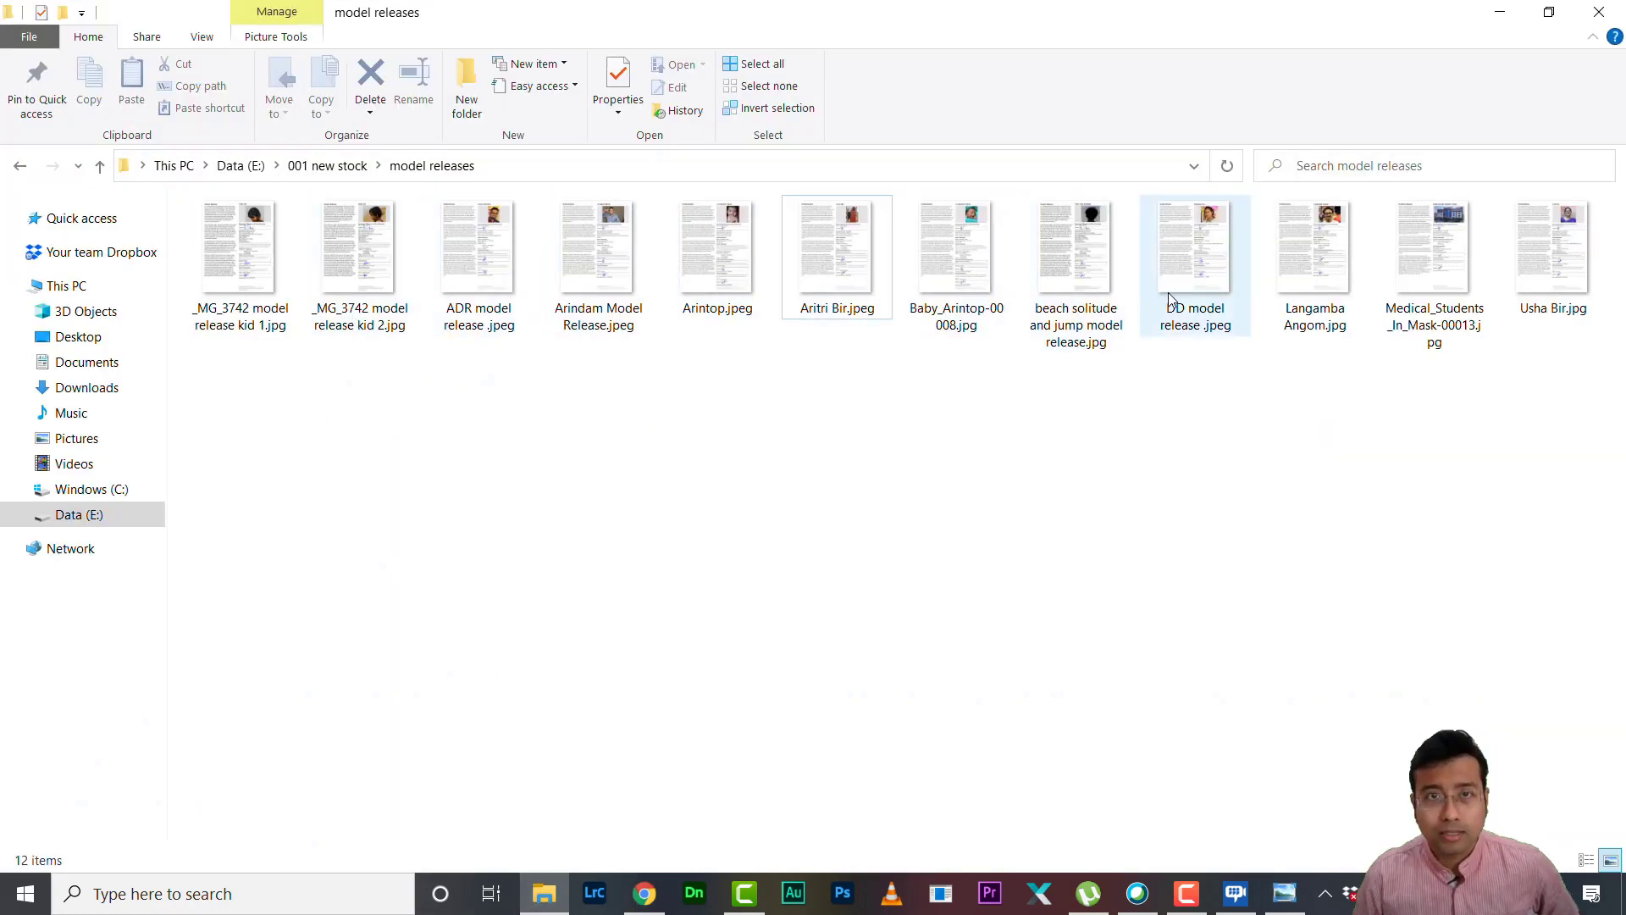
pyautogui.click(849, 264)
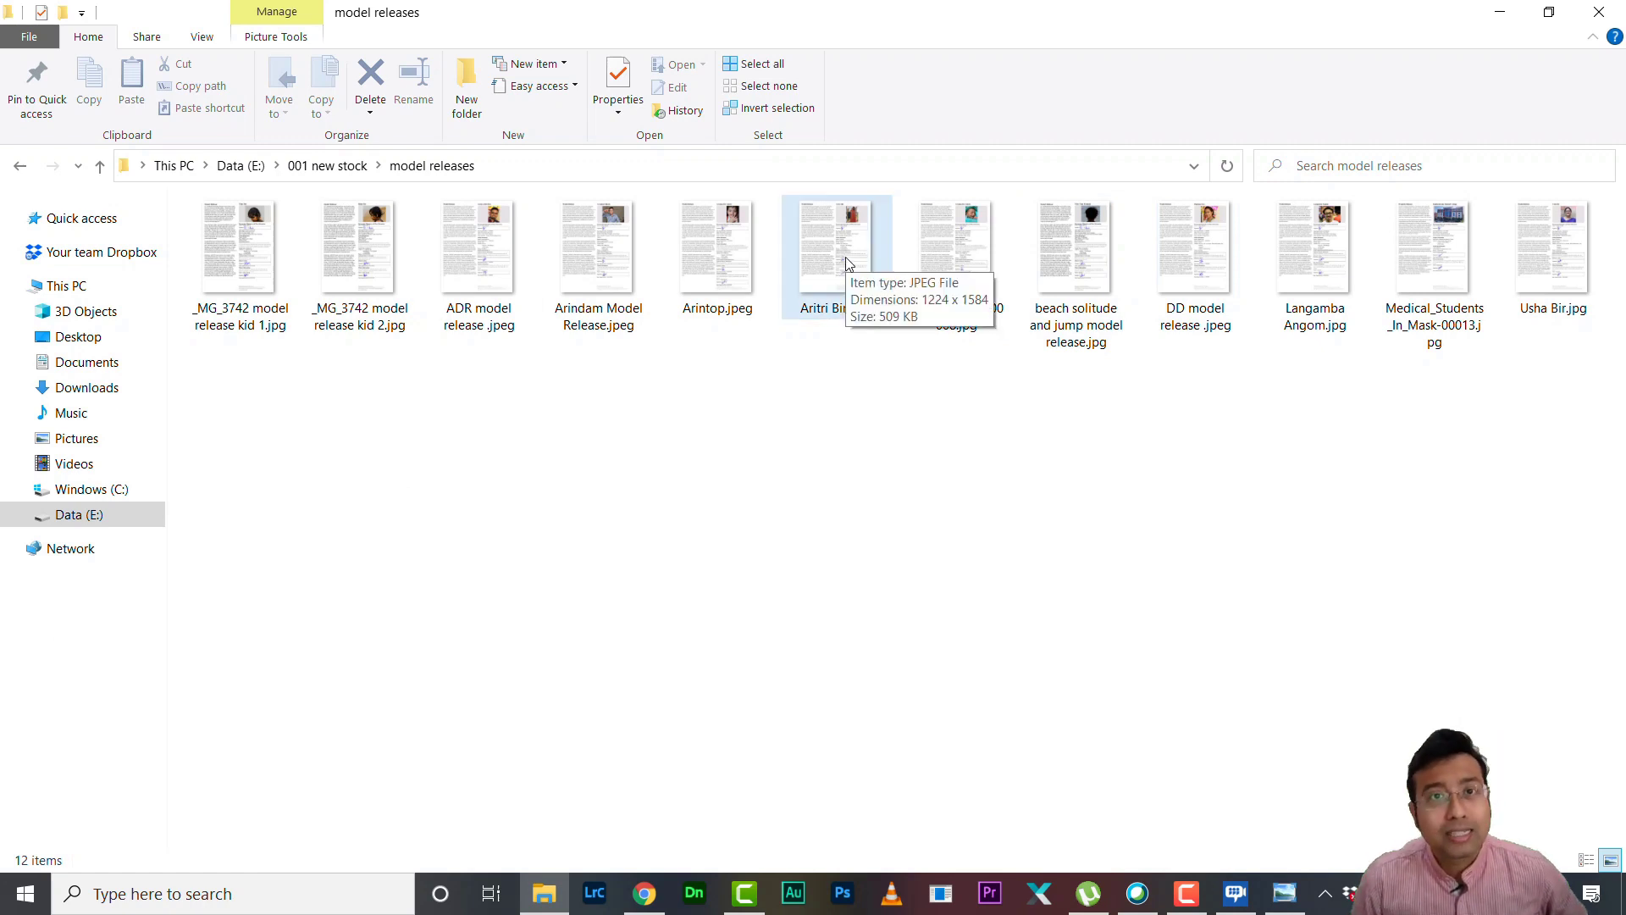
pyautogui.click(644, 894)
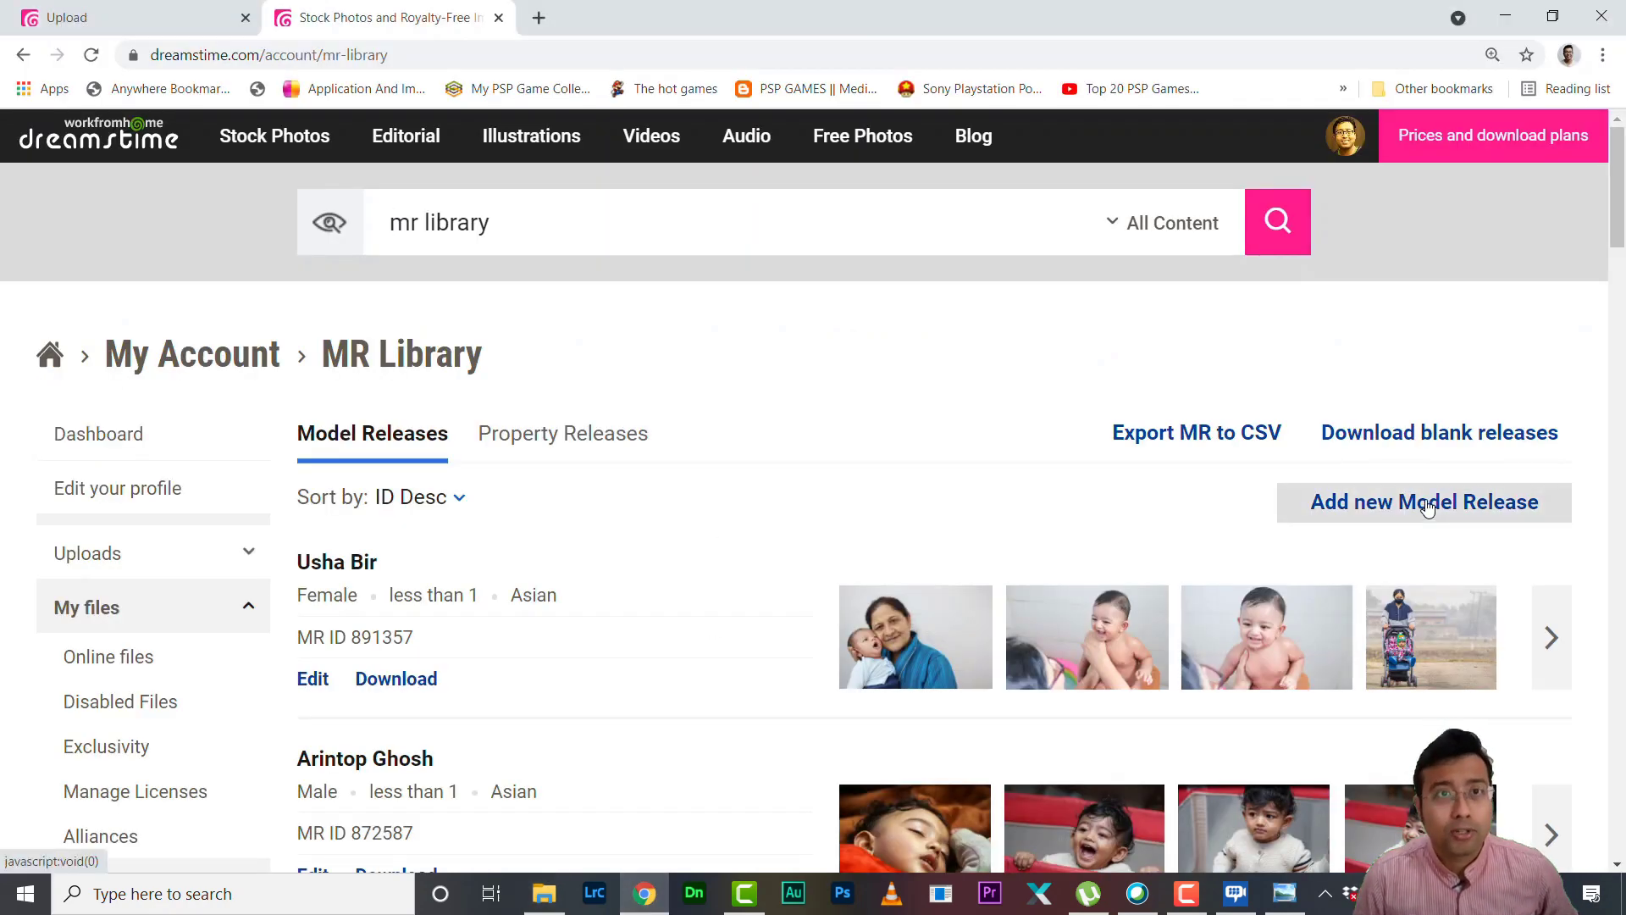
# Start a new model release form, checking First Name, Last Name and Ethnicity, left unspecified
pyautogui.click(1428, 506)
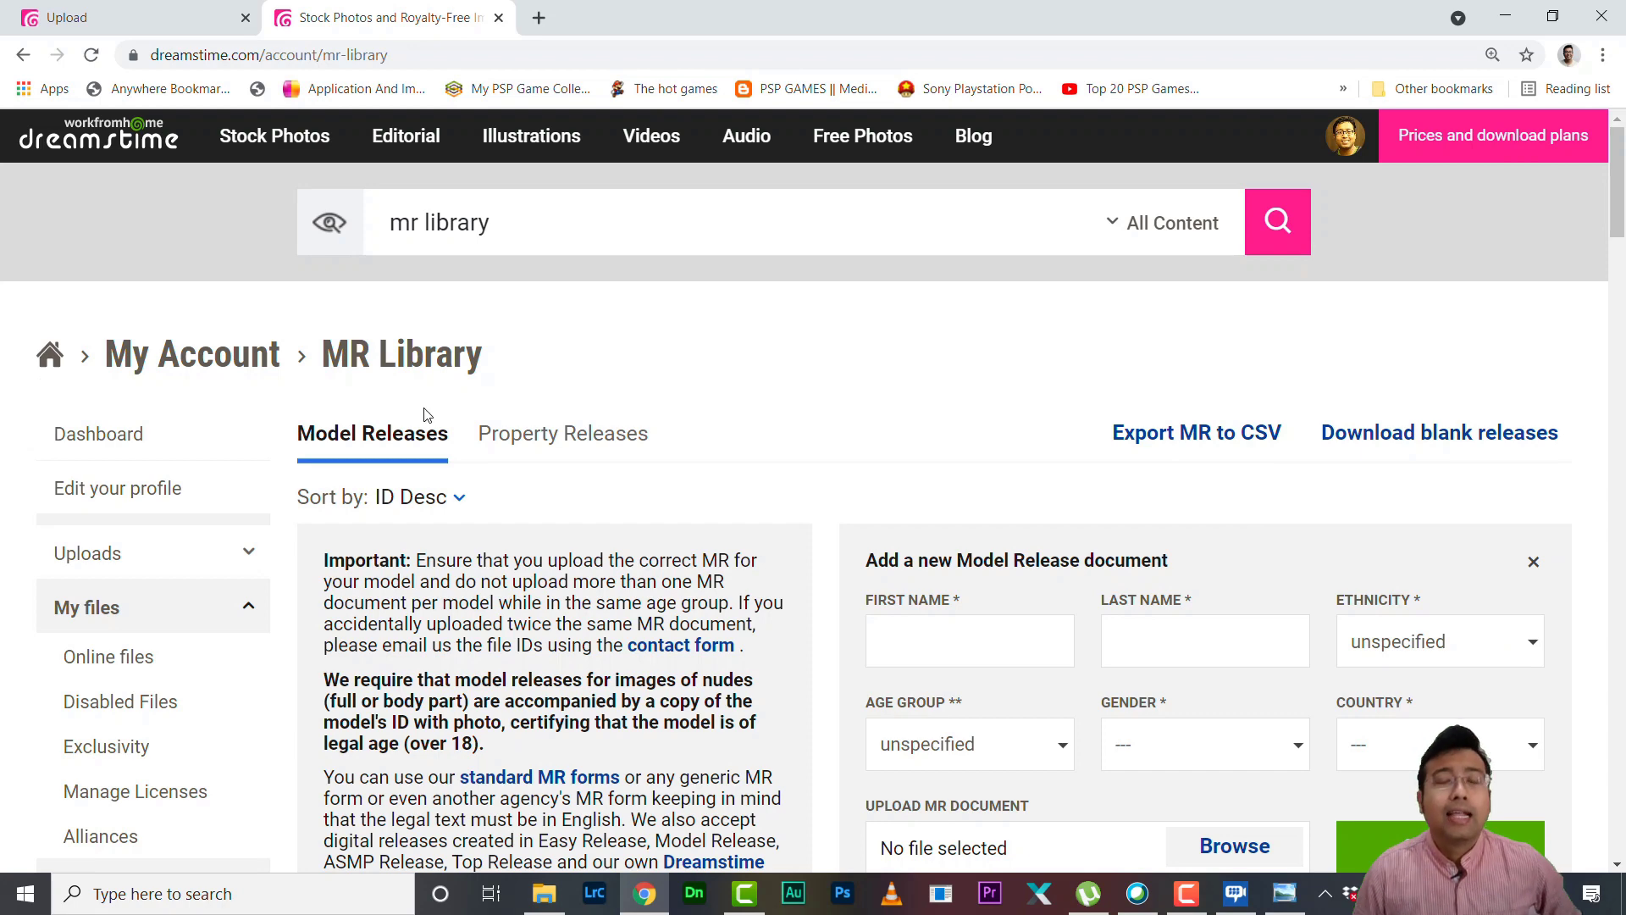
pyautogui.scroll(-1, 674, 476)
pyautogui.scroll(-2, 674, 476)
pyautogui.click(991, 418)
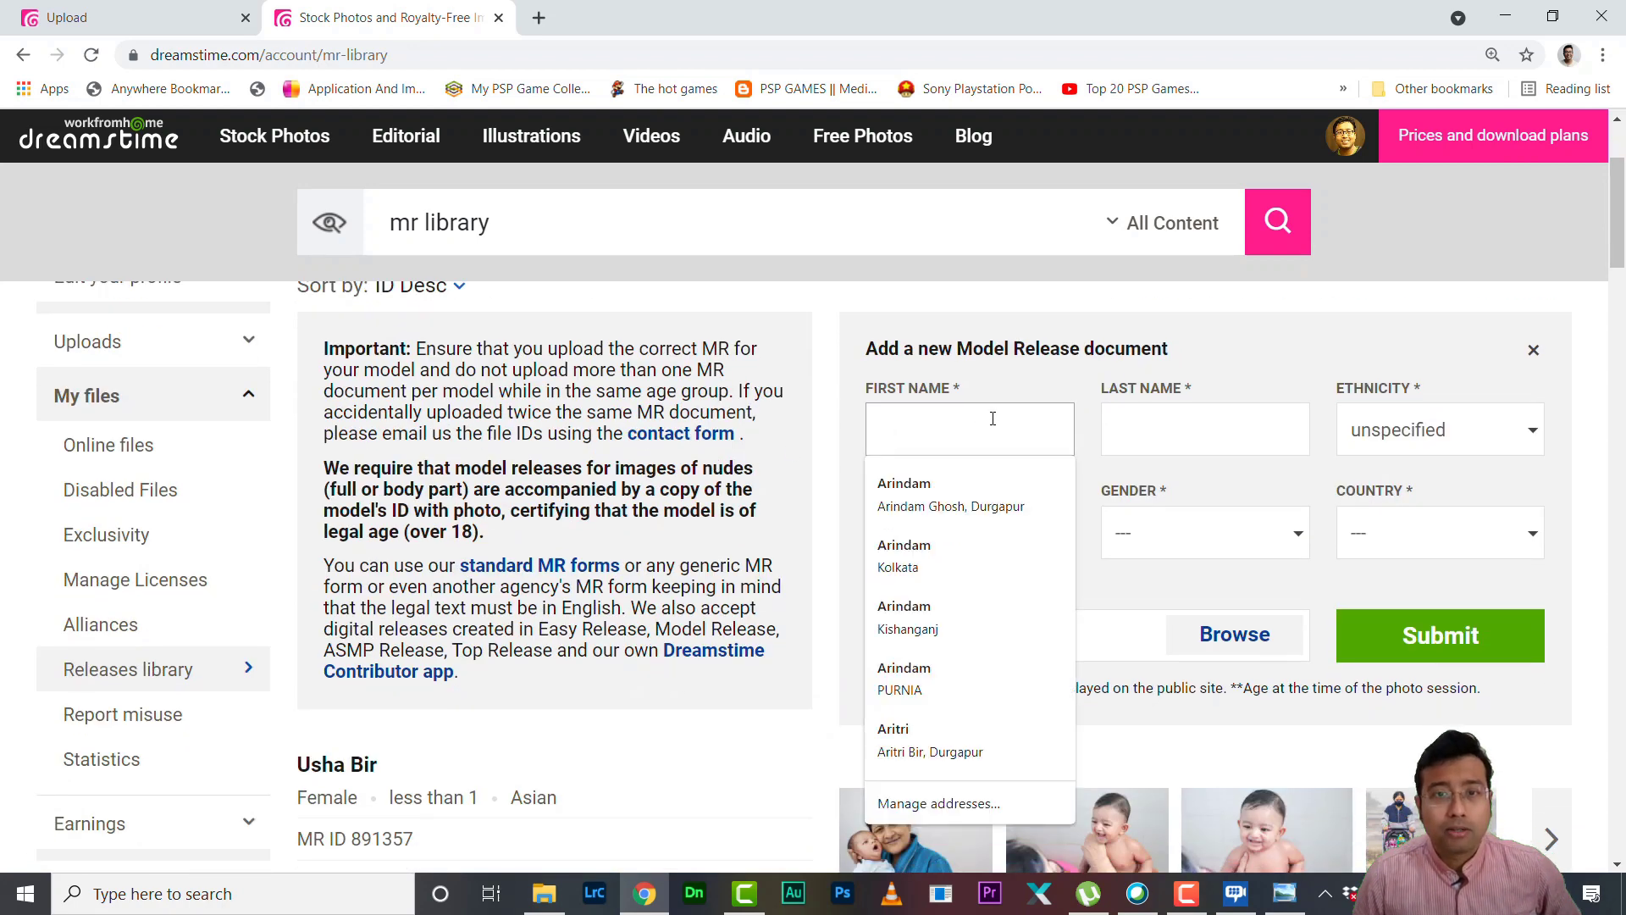
pyautogui.click(1199, 430)
pyautogui.click(1435, 420)
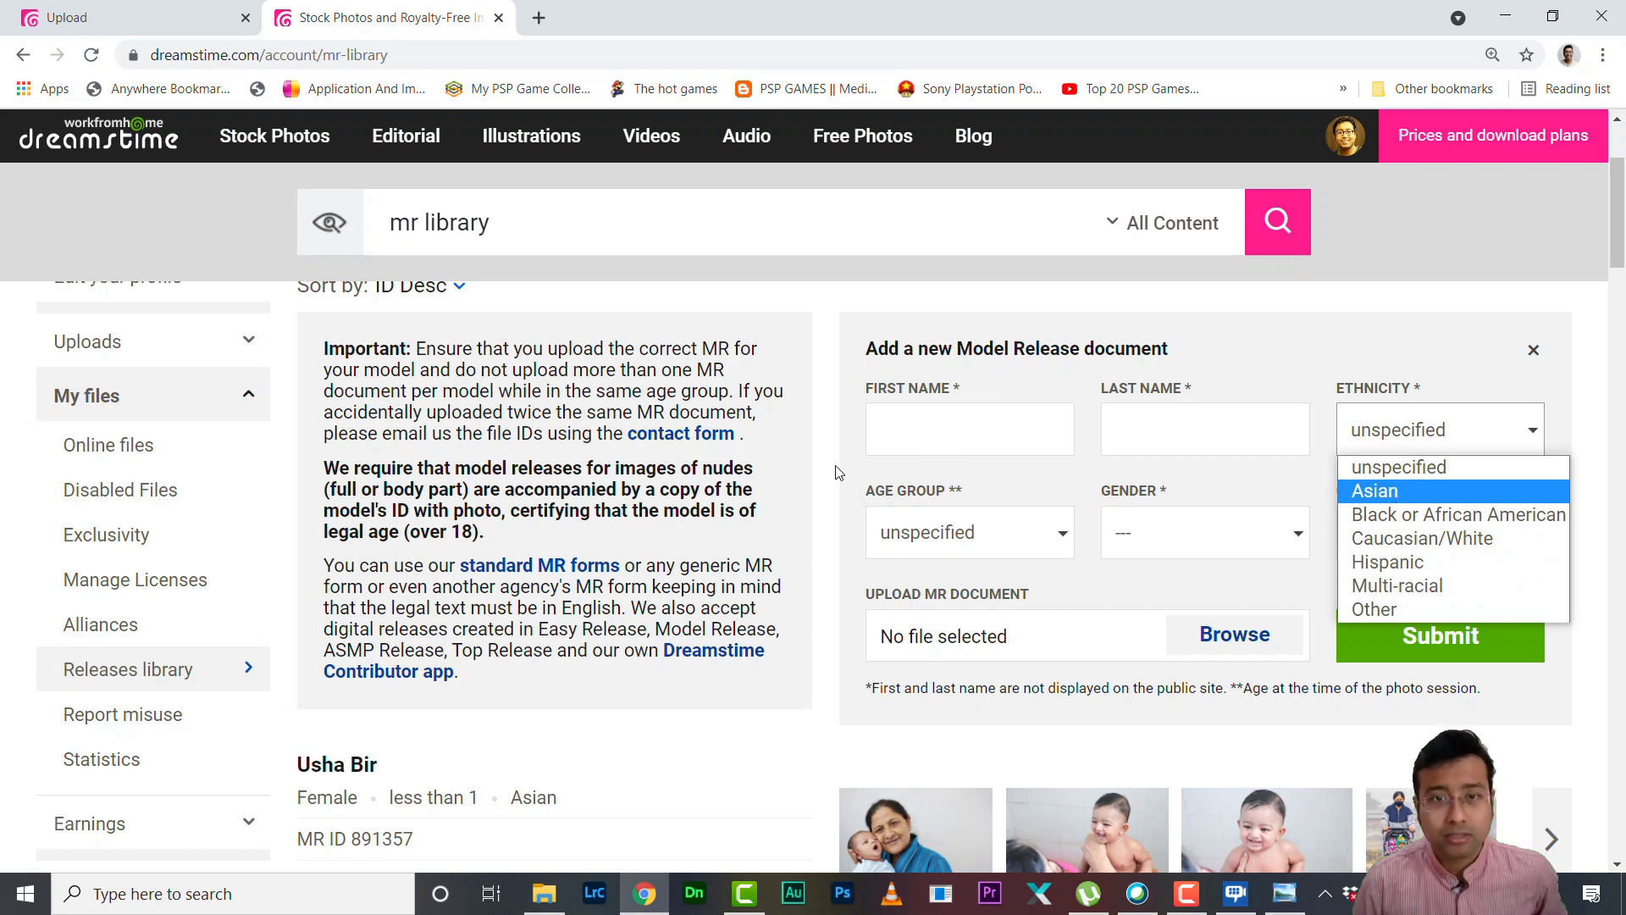
pyautogui.click(798, 464)
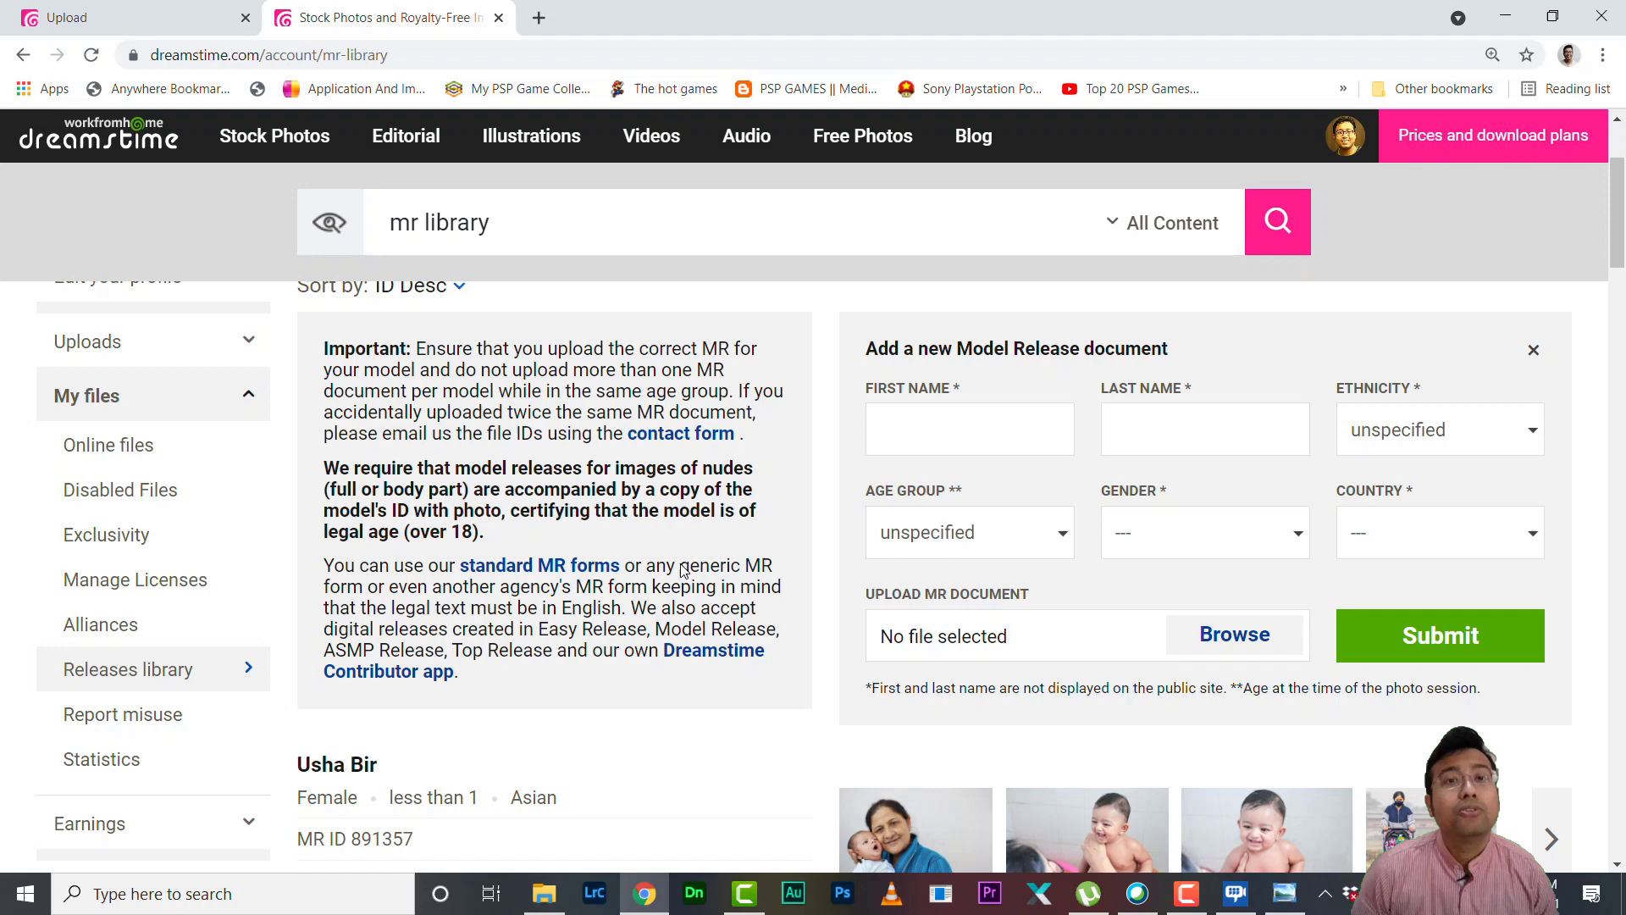
pyautogui.scroll(-4, 758, 585)
pyautogui.scroll(-10, 765, 600)
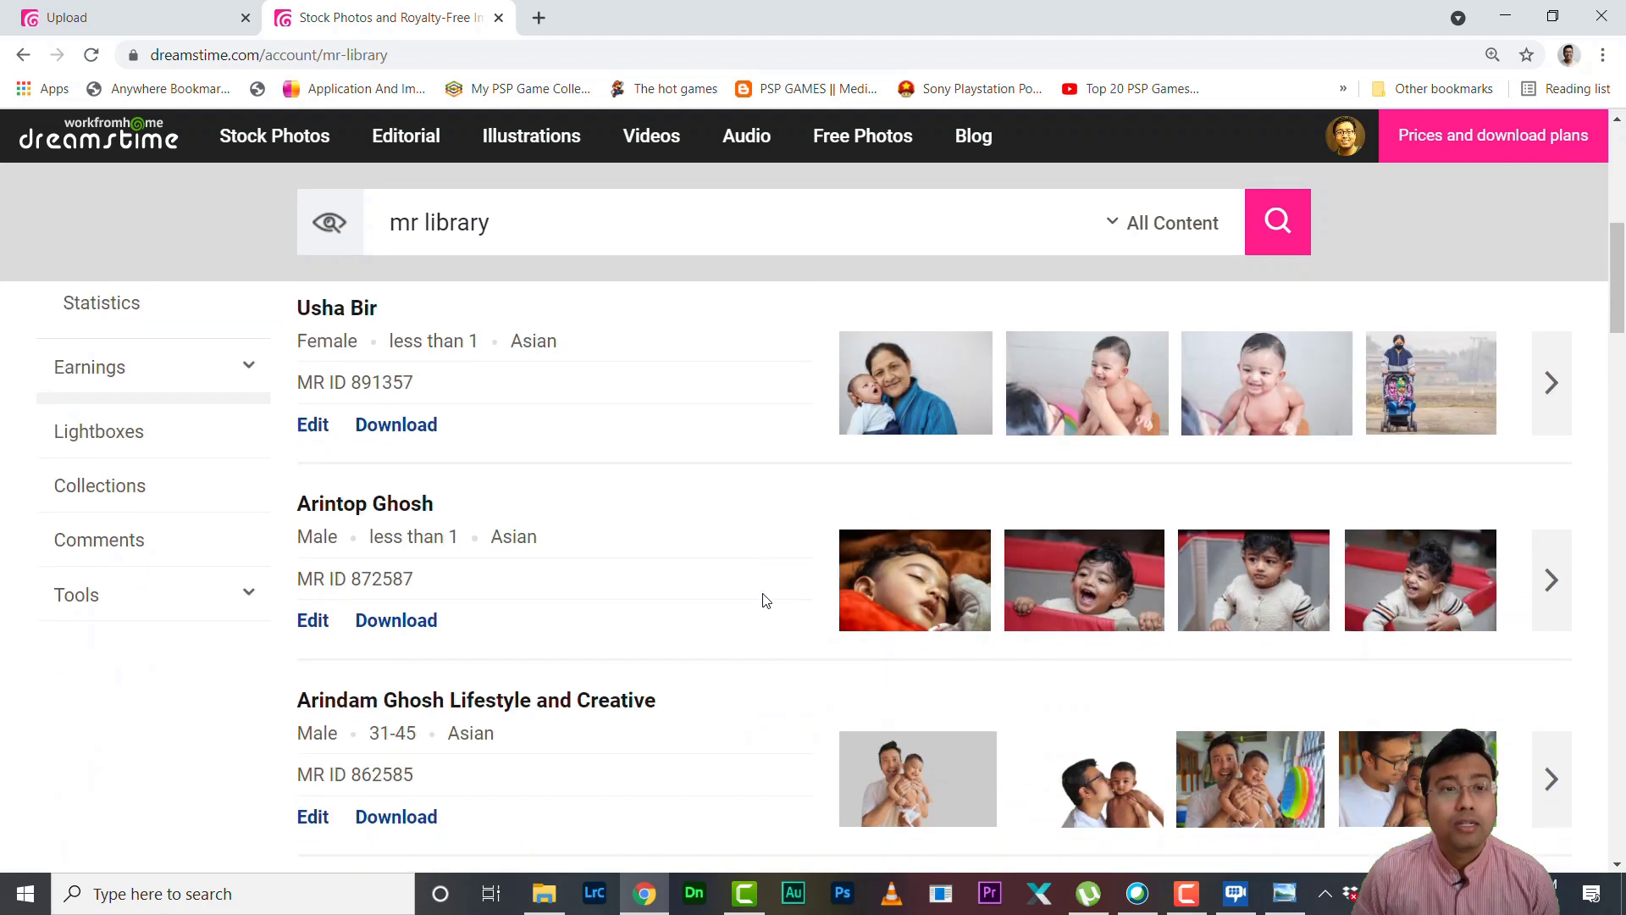
pyautogui.scroll(-12, 613, 509)
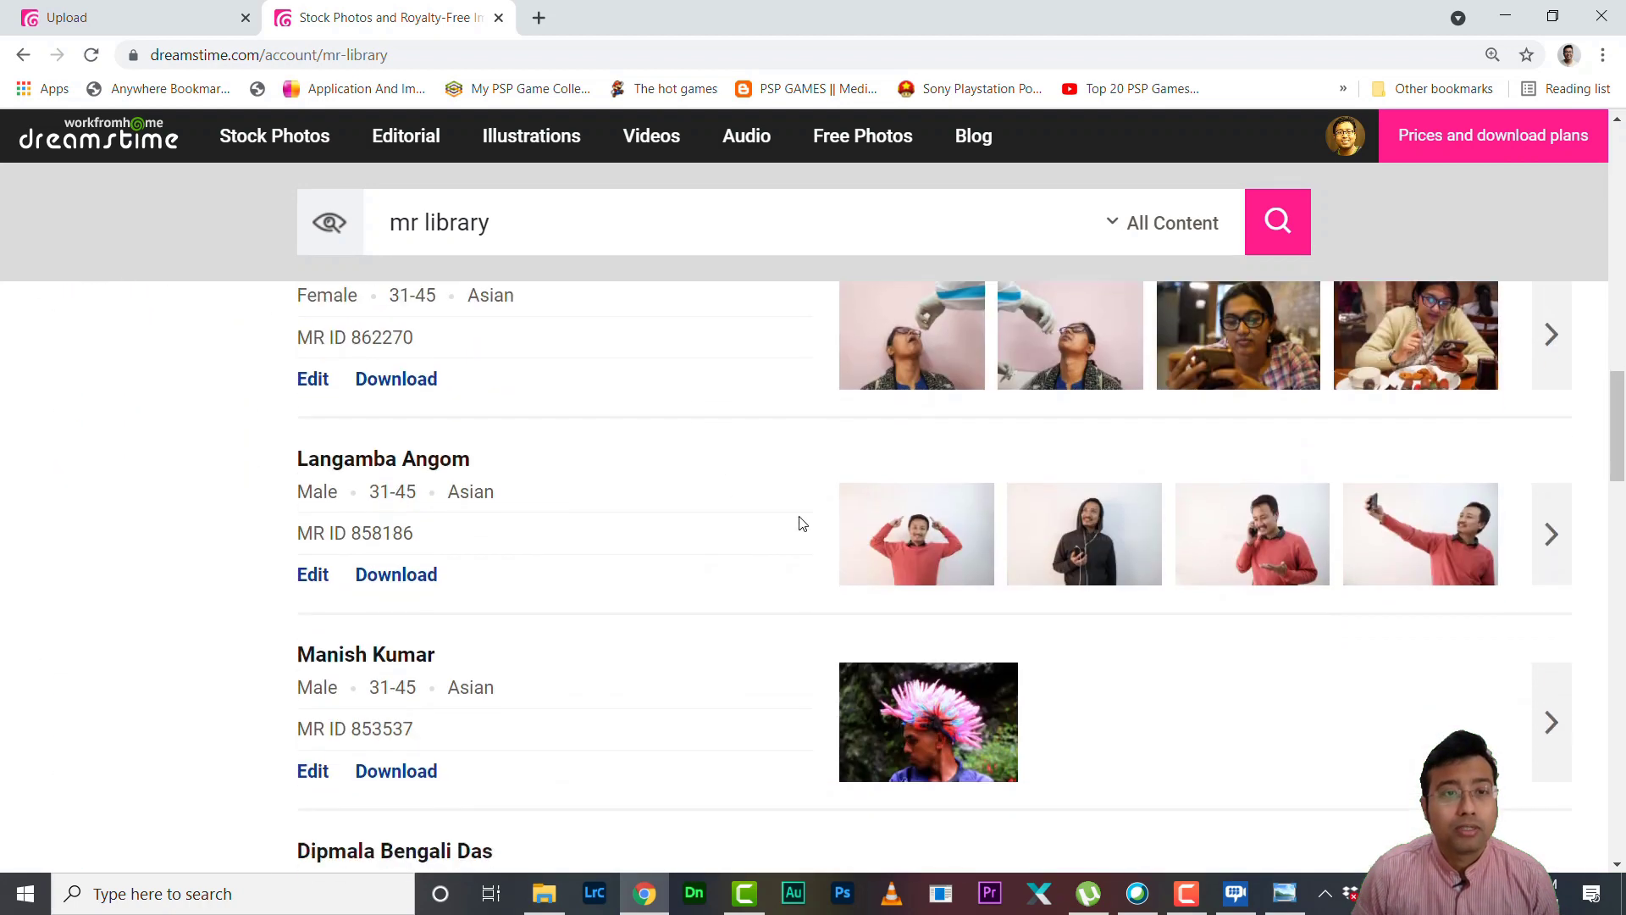
pyautogui.scroll(-5, 753, 542)
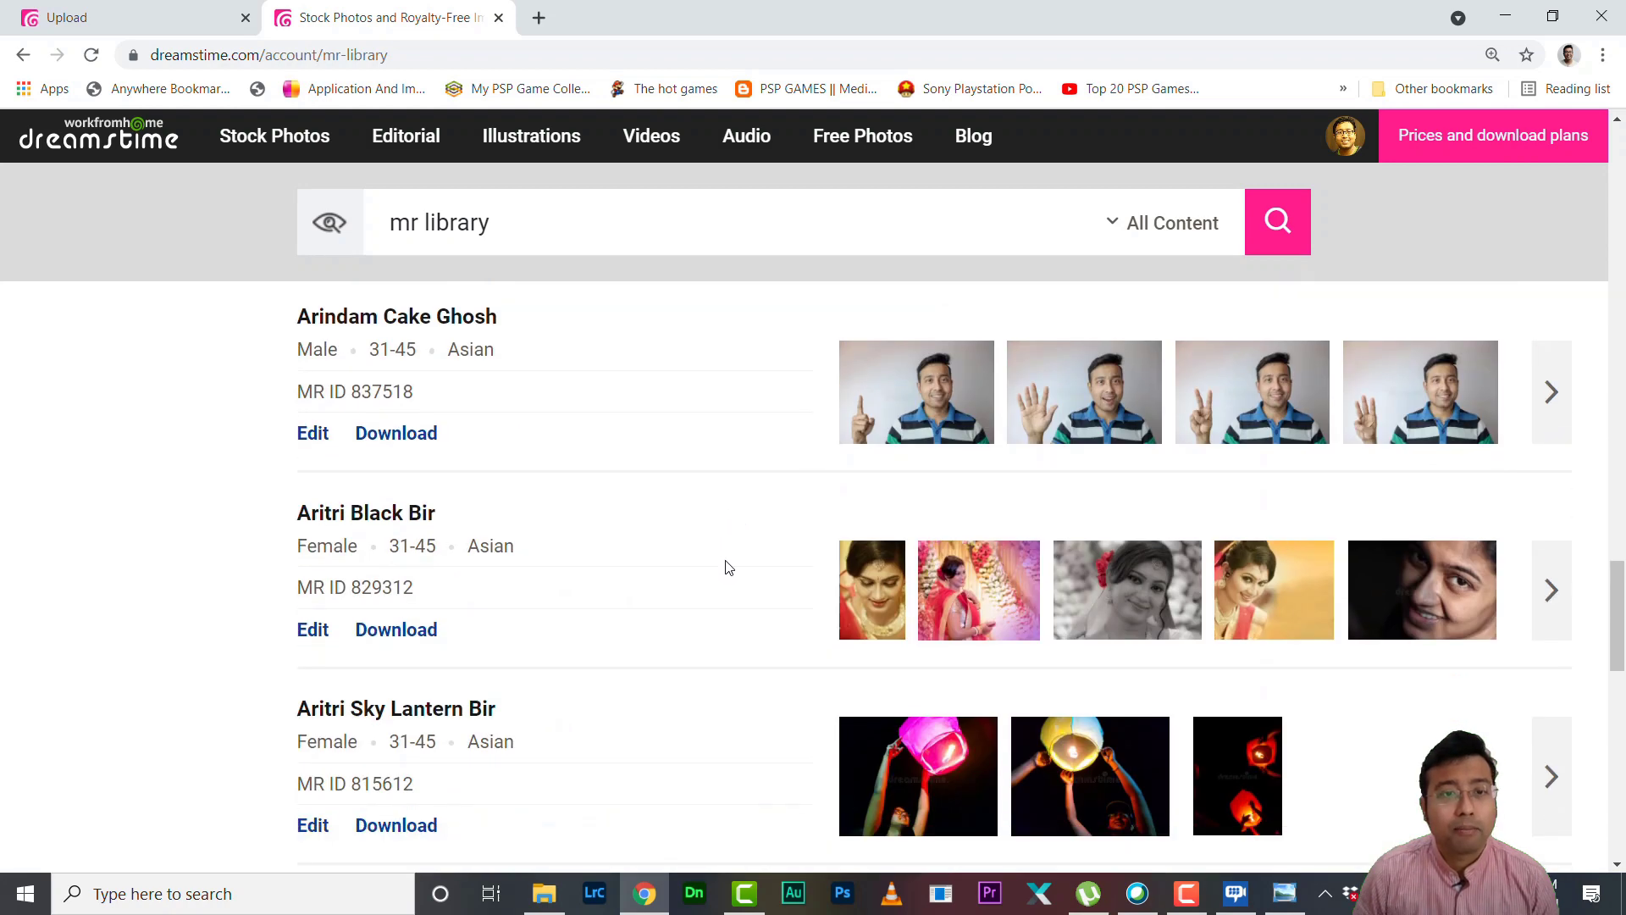
pyautogui.scroll(-3, 727, 566)
pyautogui.scroll(15, 727, 539)
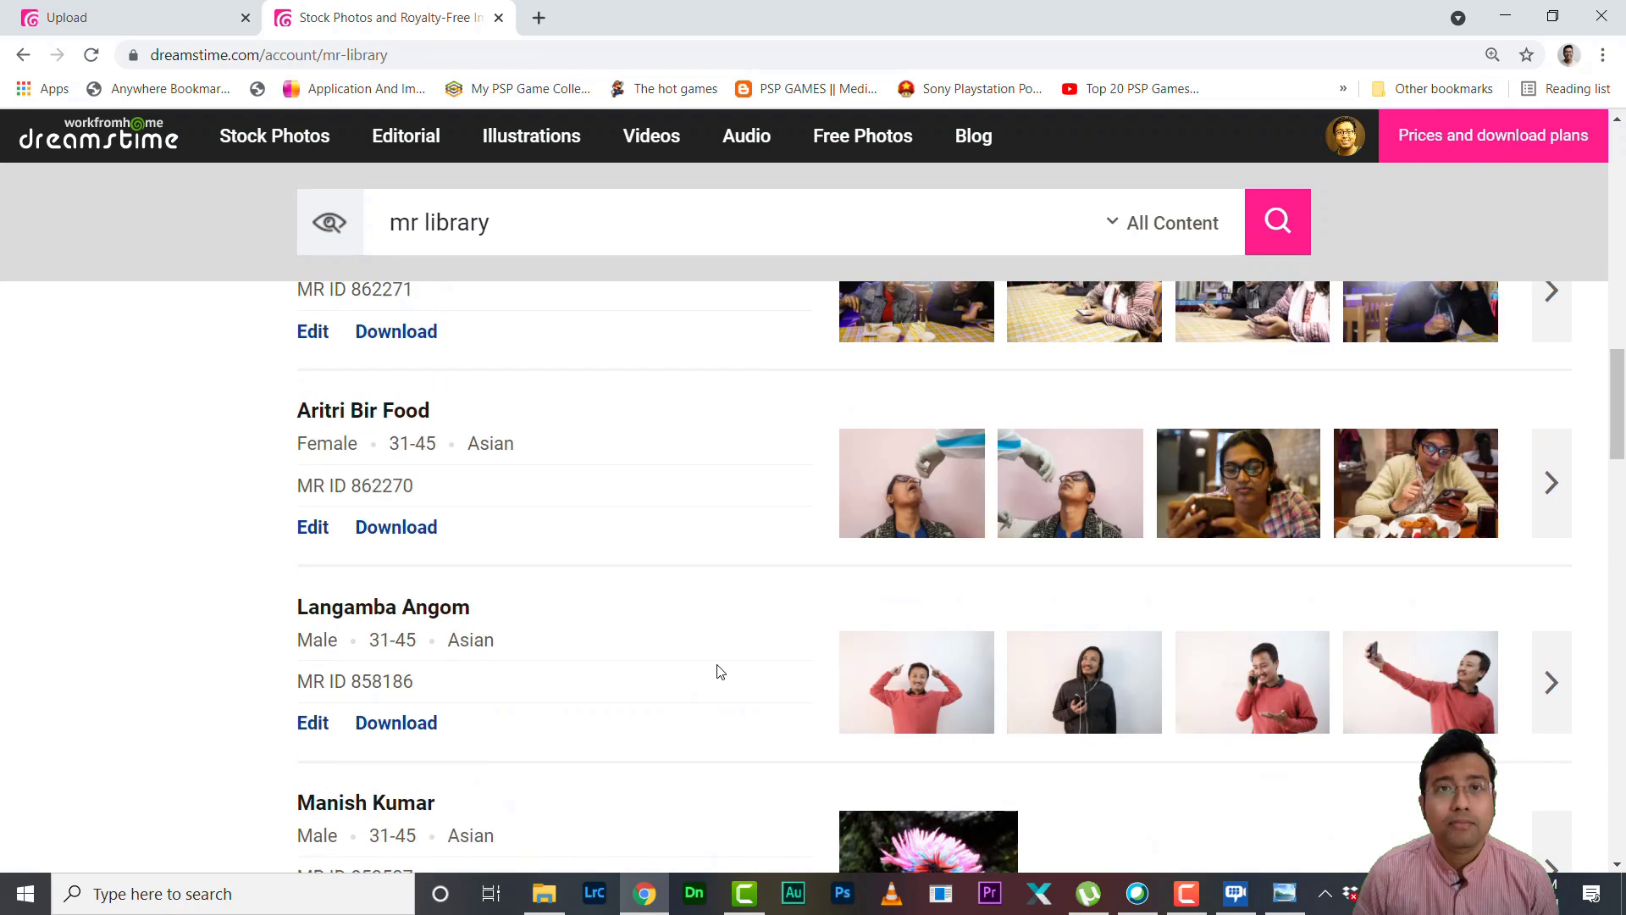
pyautogui.scroll(10, 716, 669)
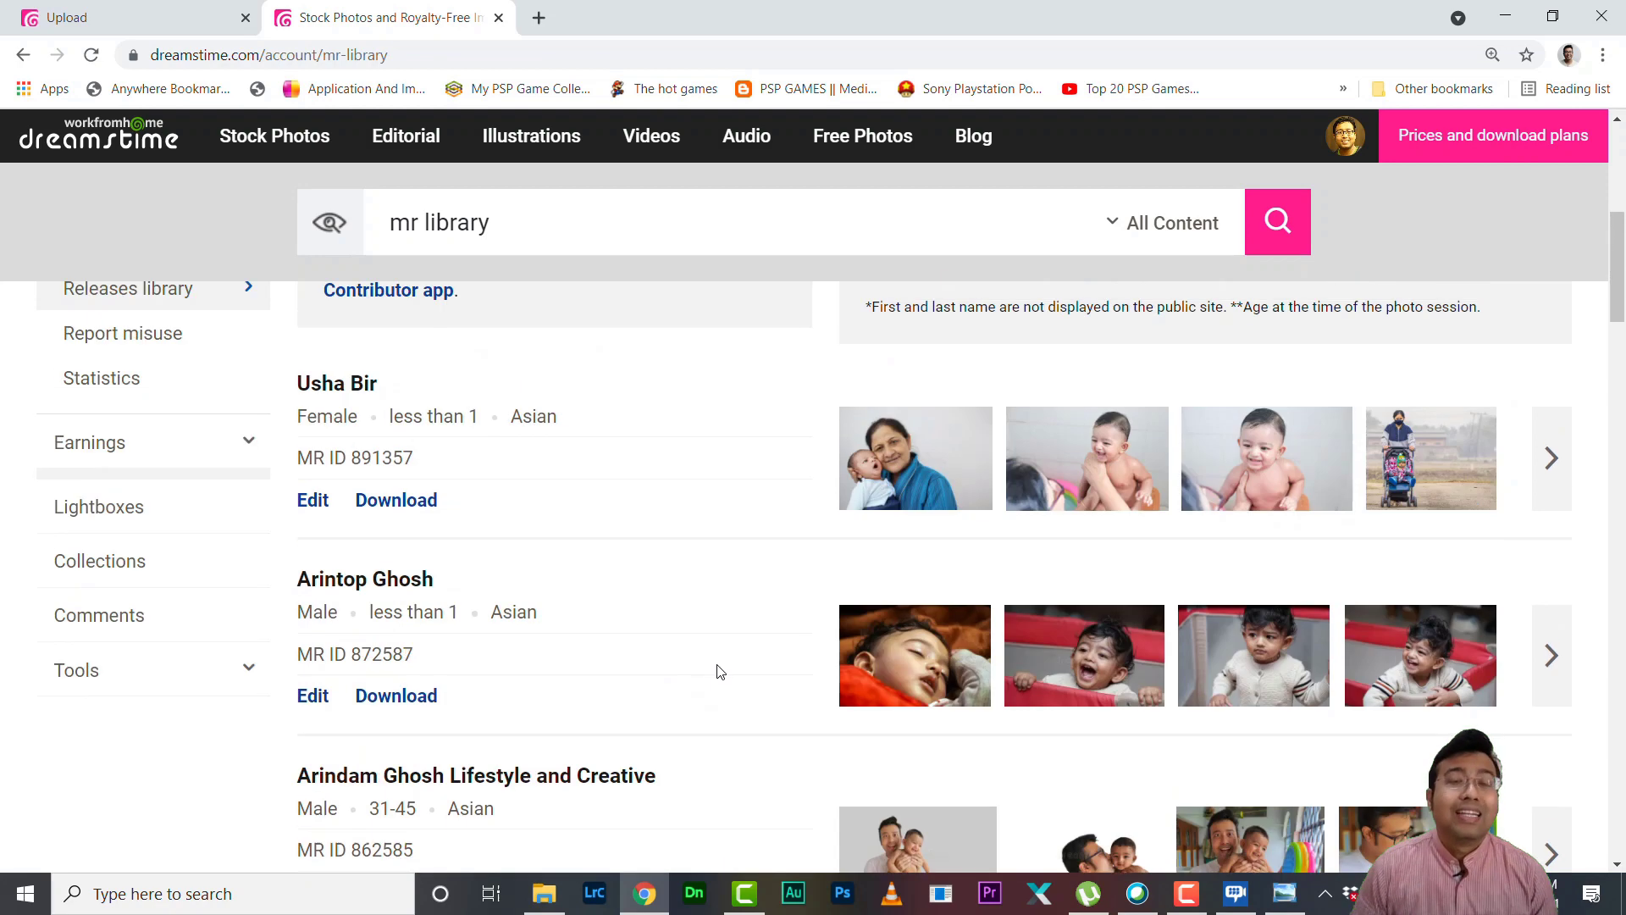
pyautogui.scroll(1, 386, 521)
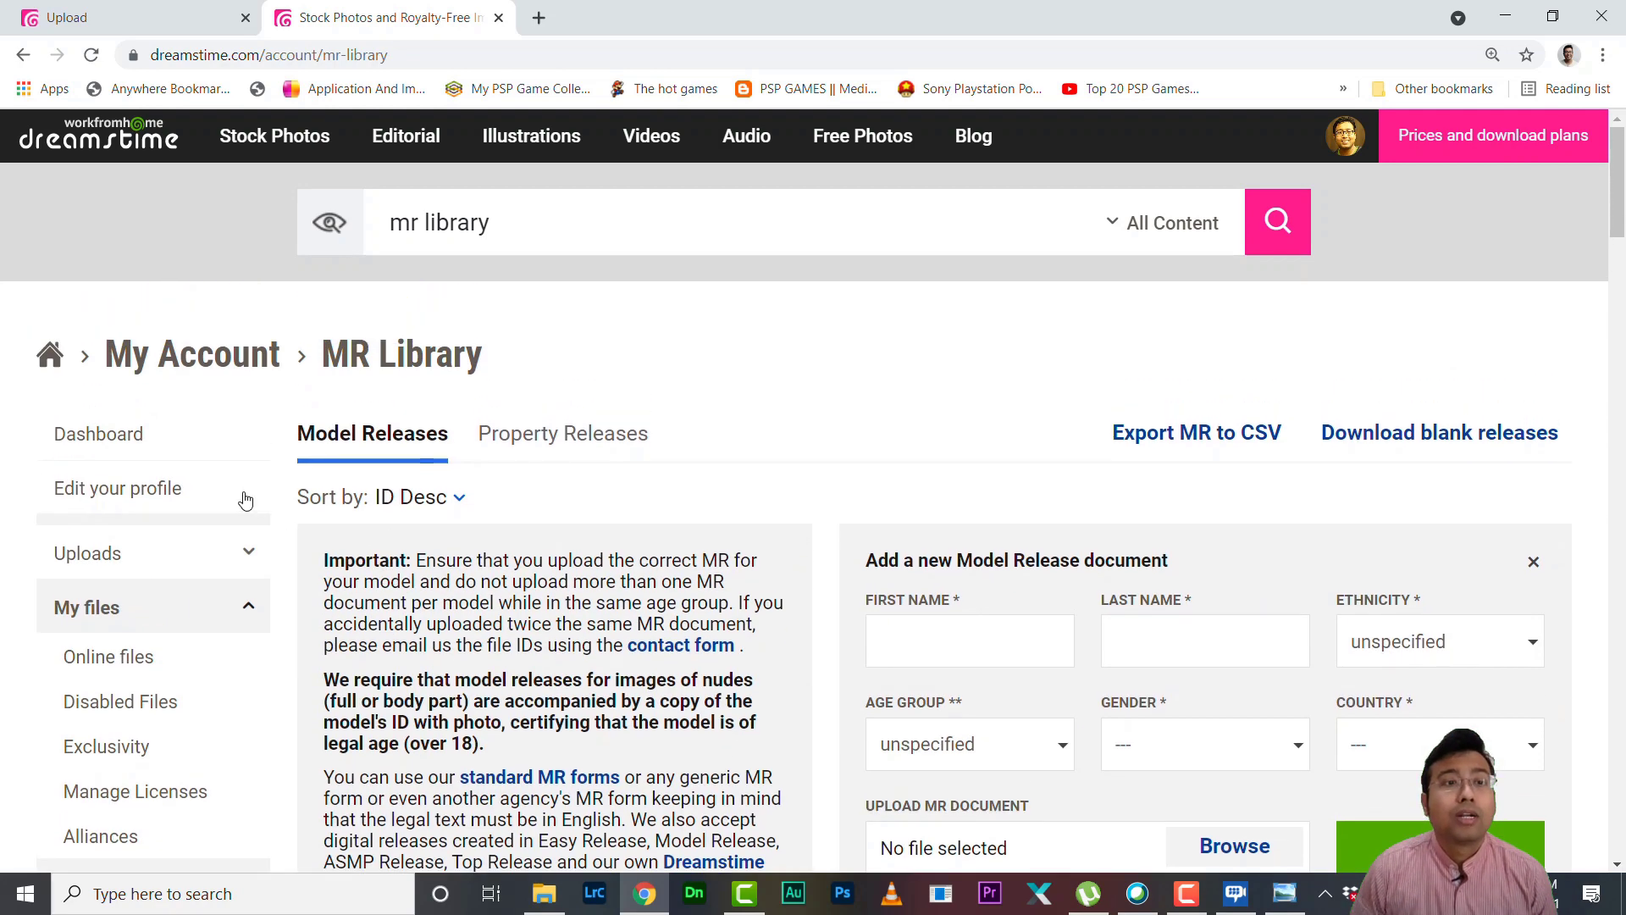
# Go back to the Dashboard and open Upload files, showing 7,000 uploads left this week
pyautogui.click(122, 442)
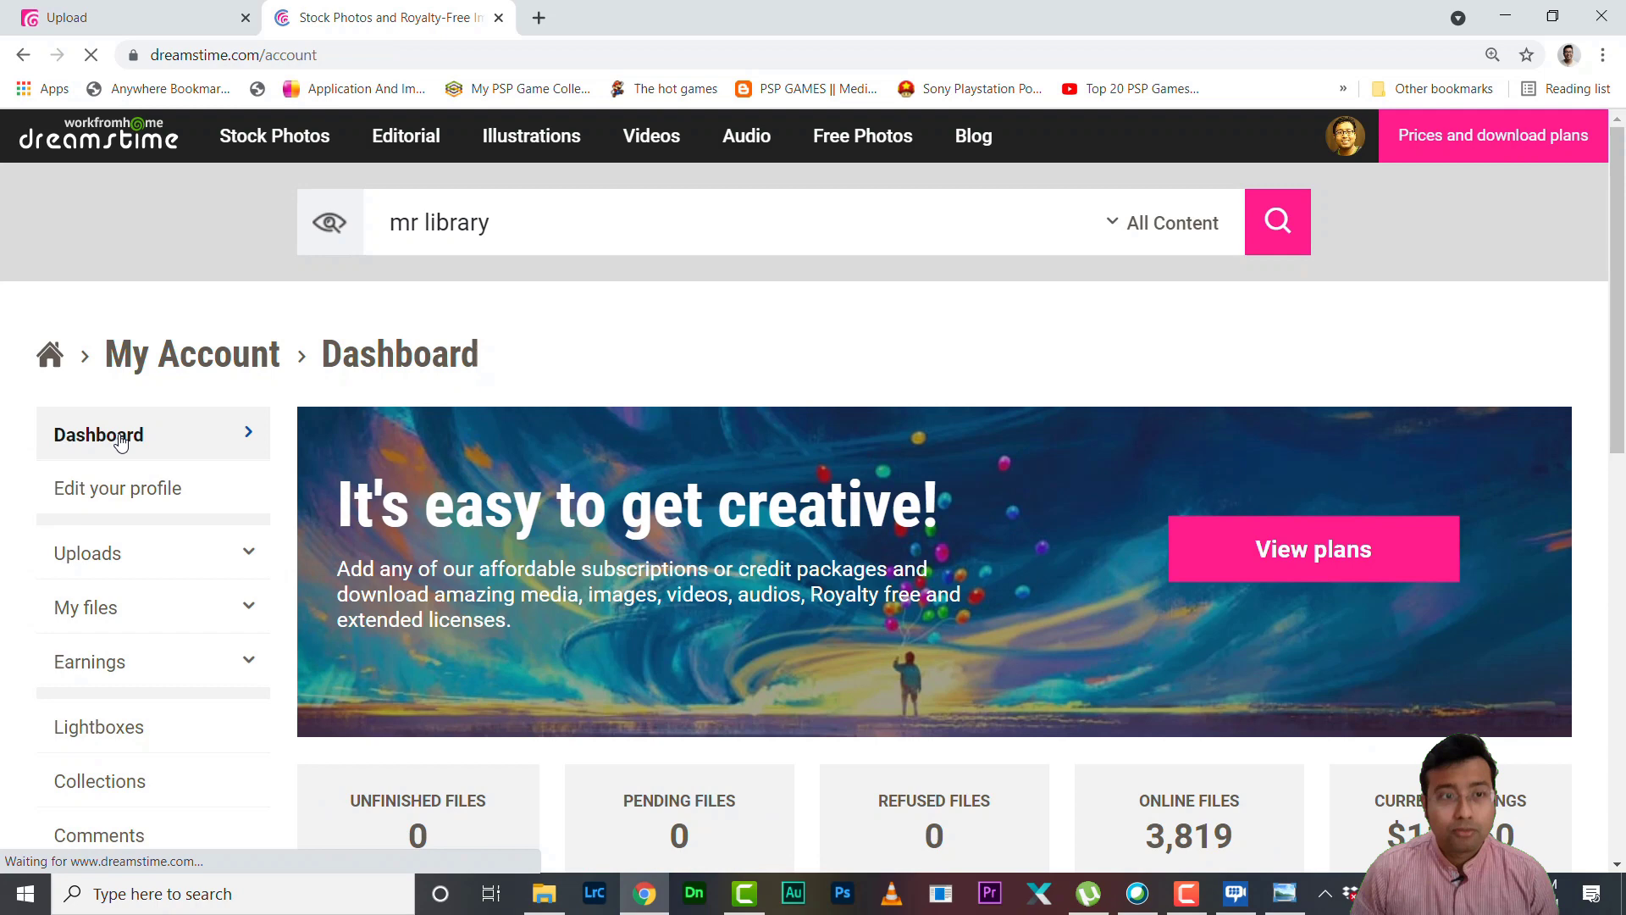
pyautogui.scroll(-5, 779, 544)
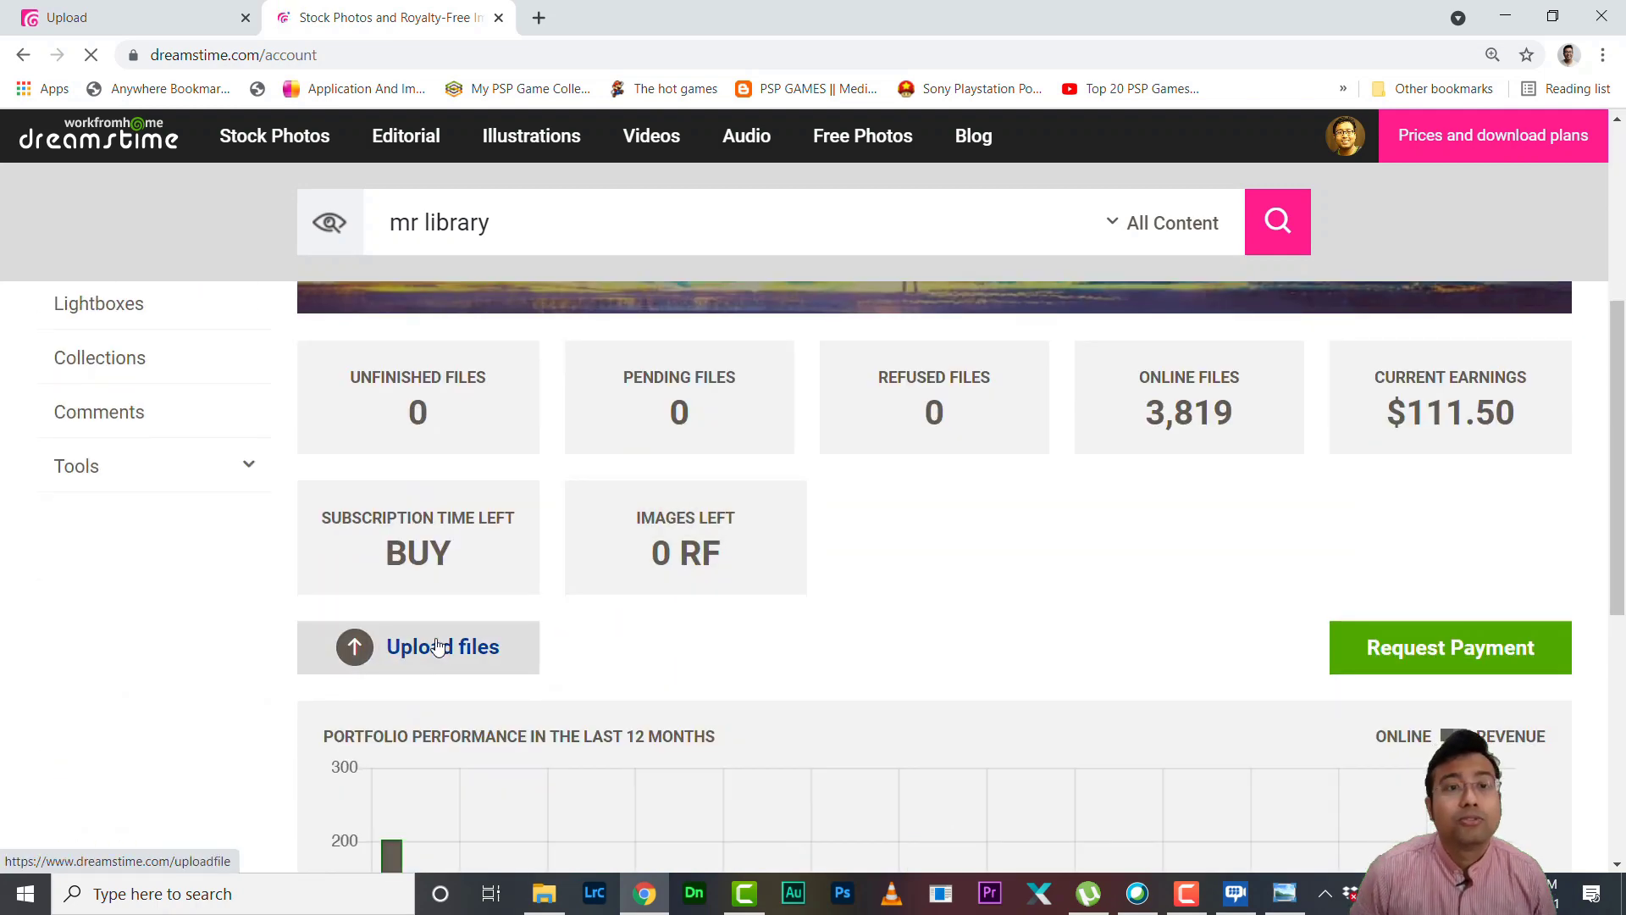
pyautogui.click(403, 649)
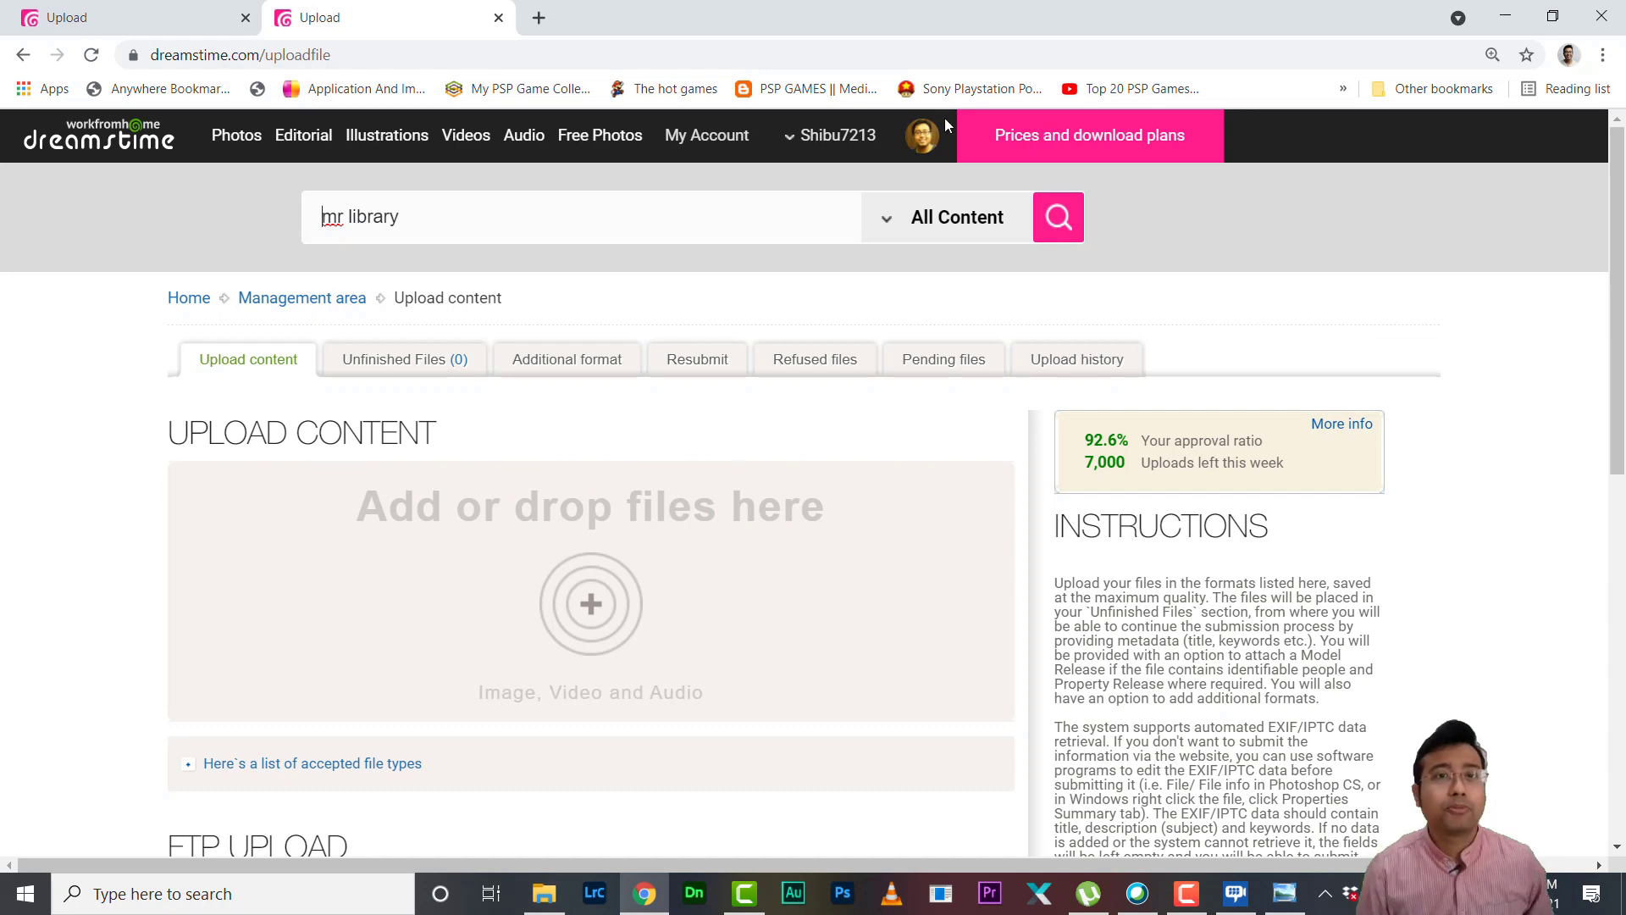
# Go from the earnings balance to Payment requests, showing two Paypal and one returned Payoneer request
pyautogui.click(925, 135)
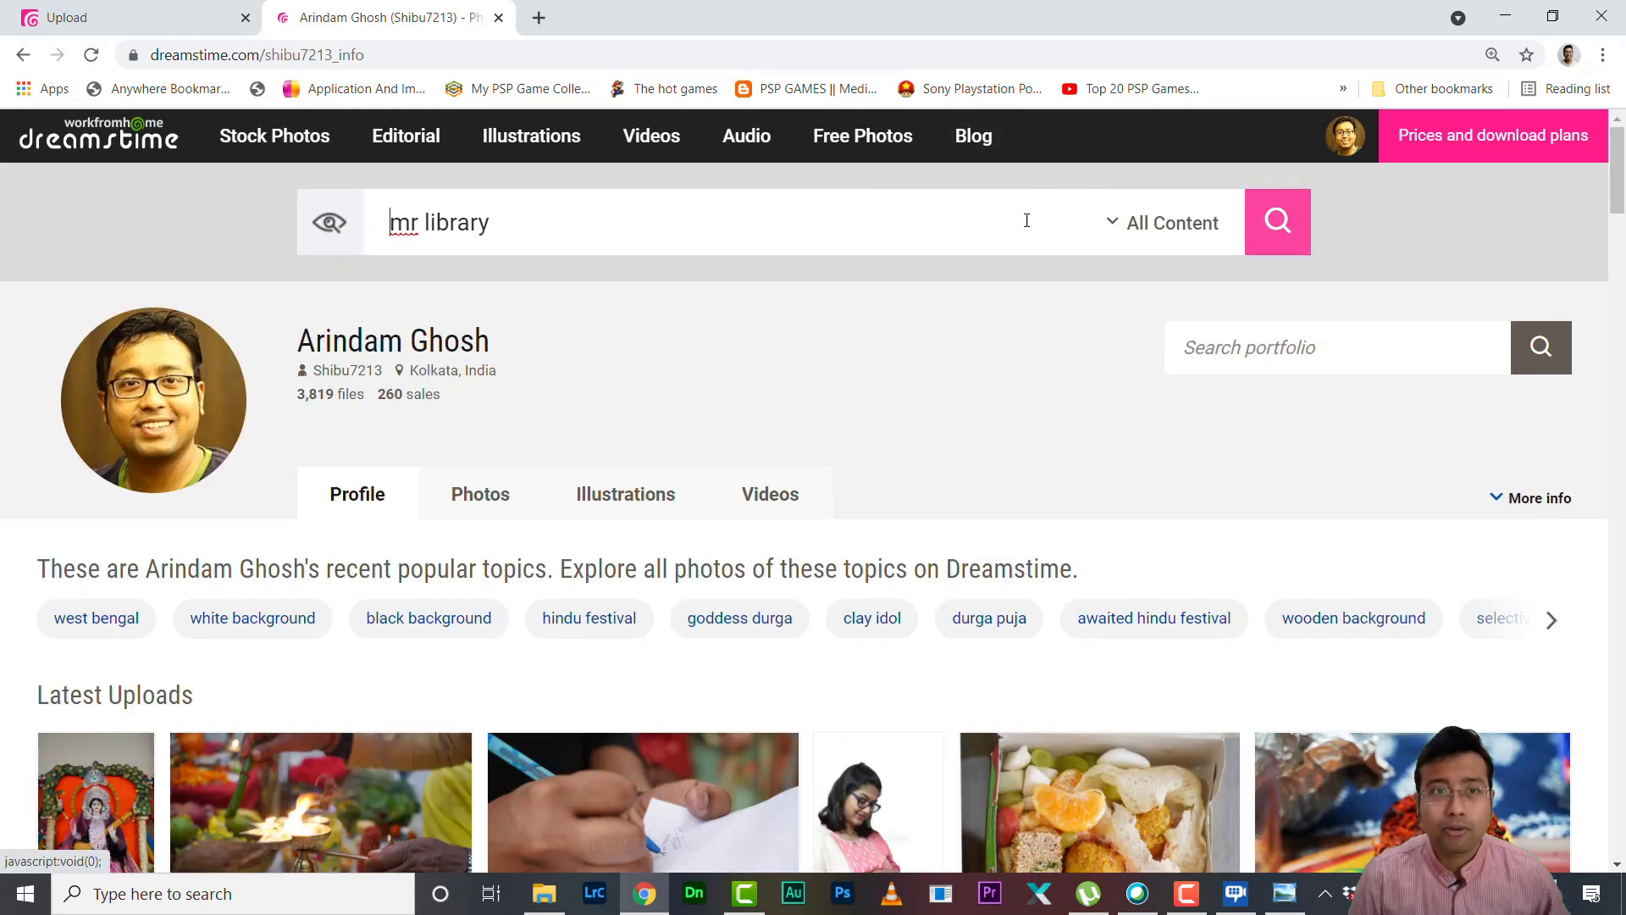
pyautogui.moveTo(1347, 135)
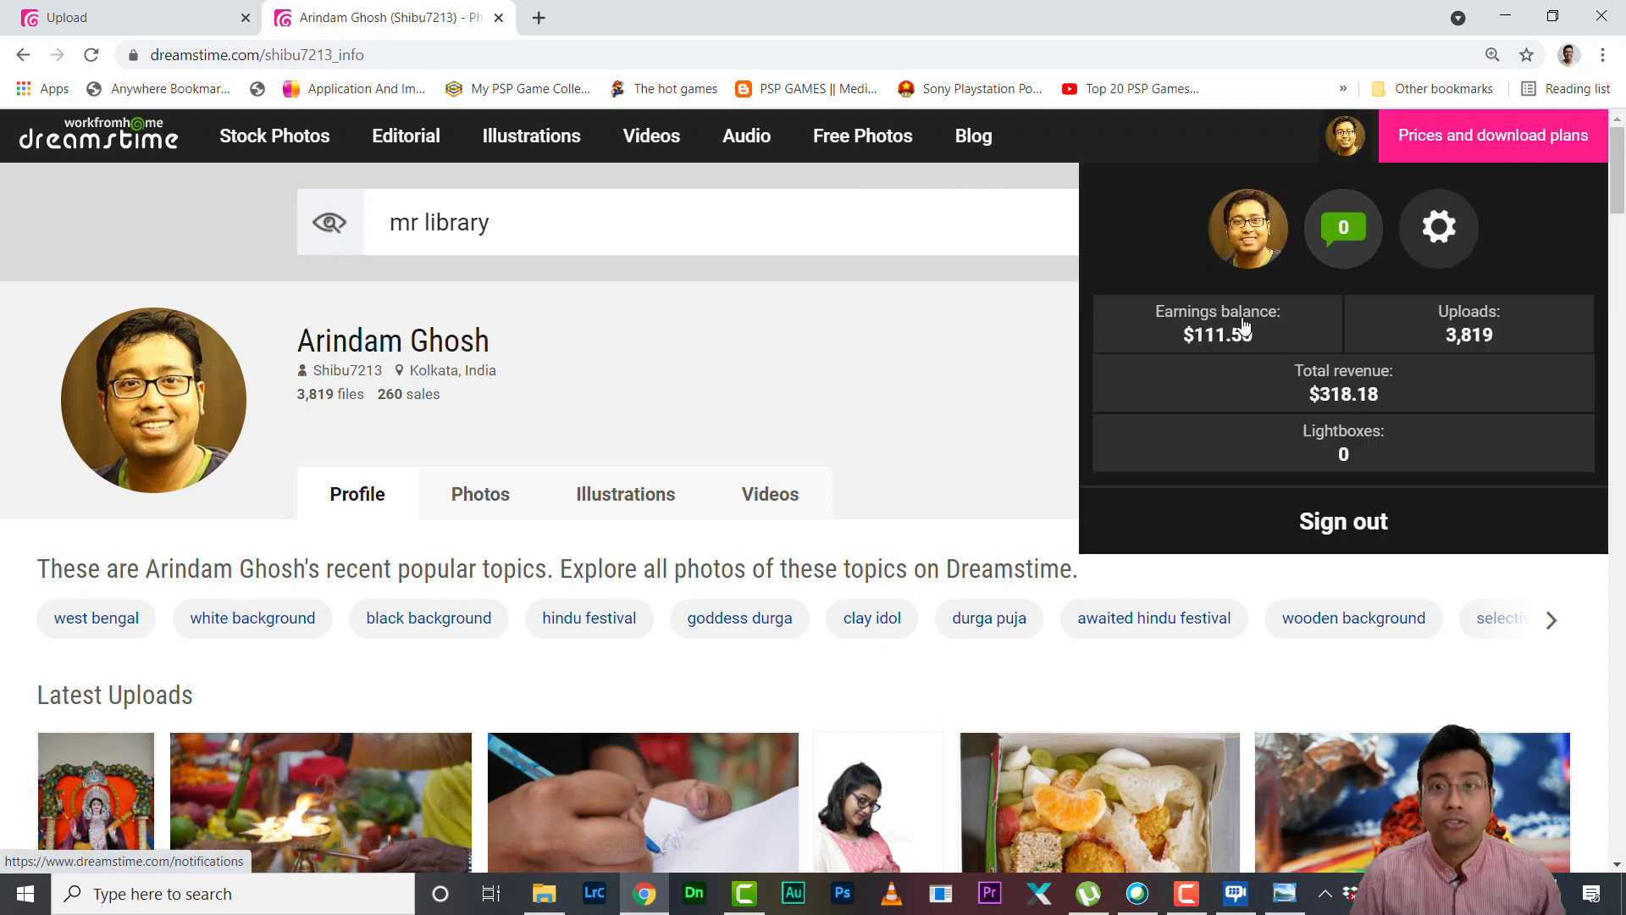
pyautogui.click(1216, 337)
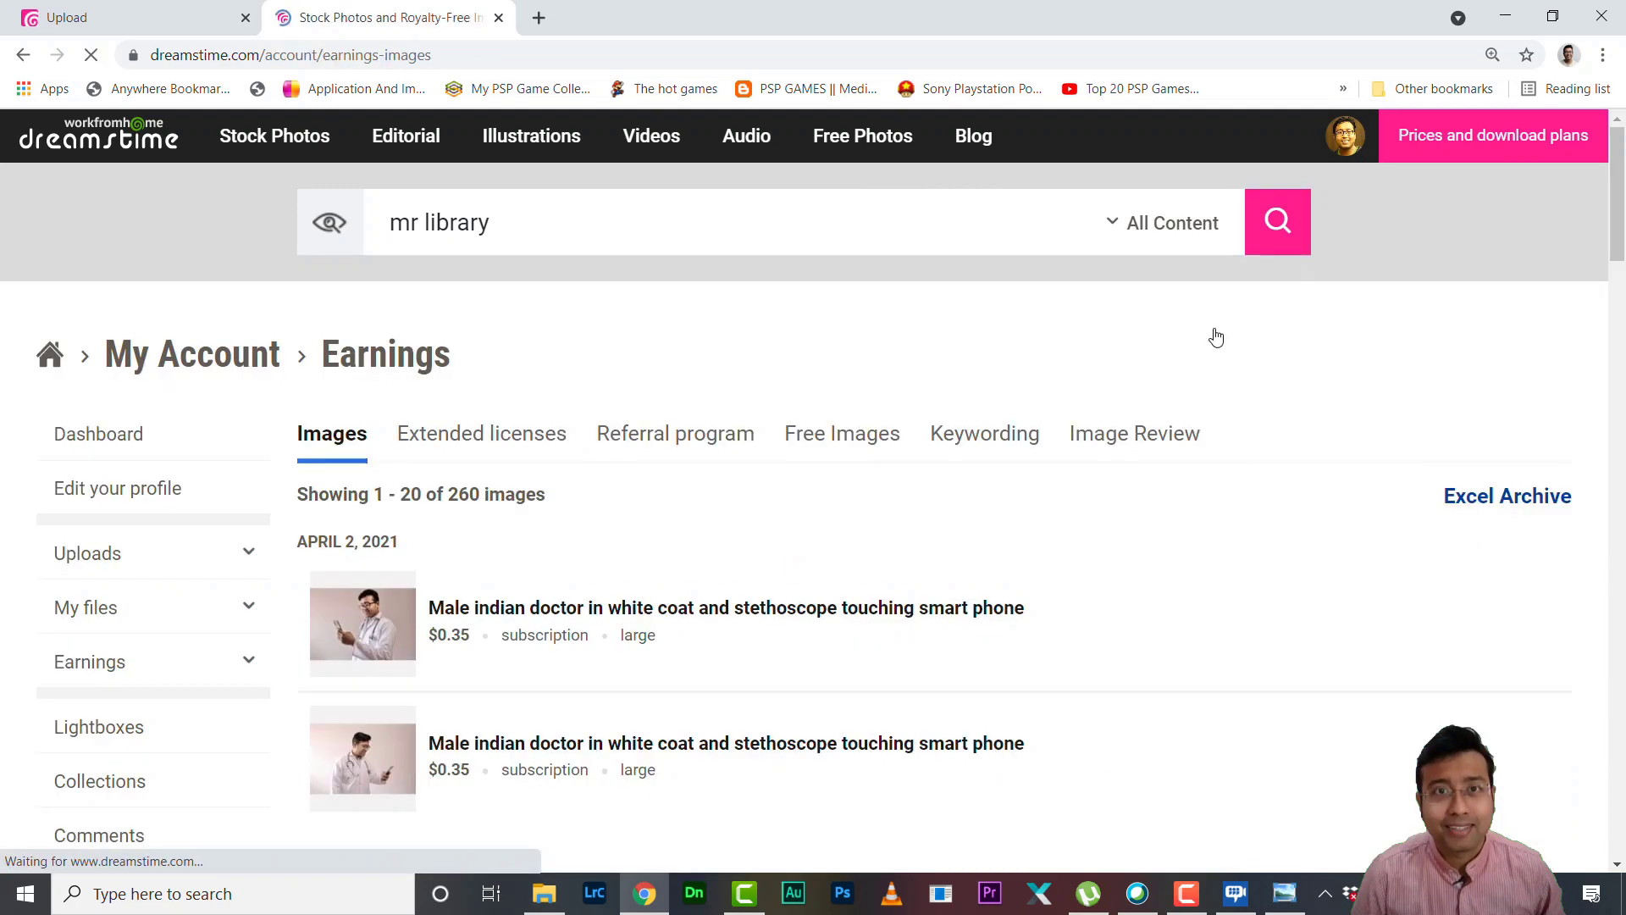
pyautogui.moveTo(1347, 136)
pyautogui.click(1354, 386)
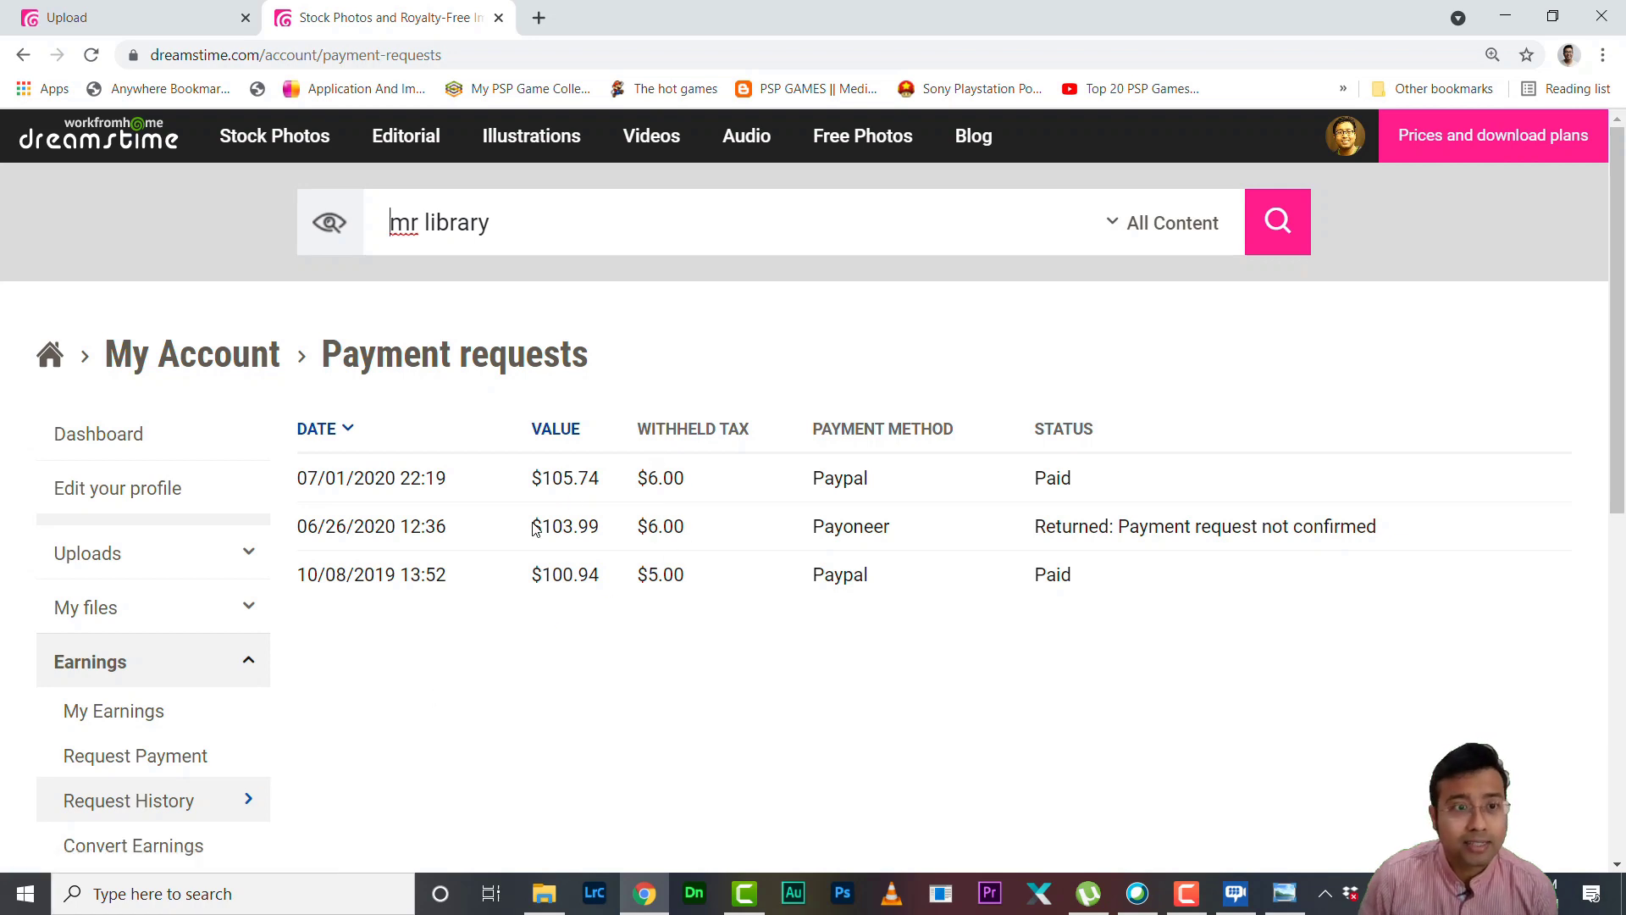
# Submit a Request Payment for the full $111.50 balance to PayPal
pyautogui.click(129, 762)
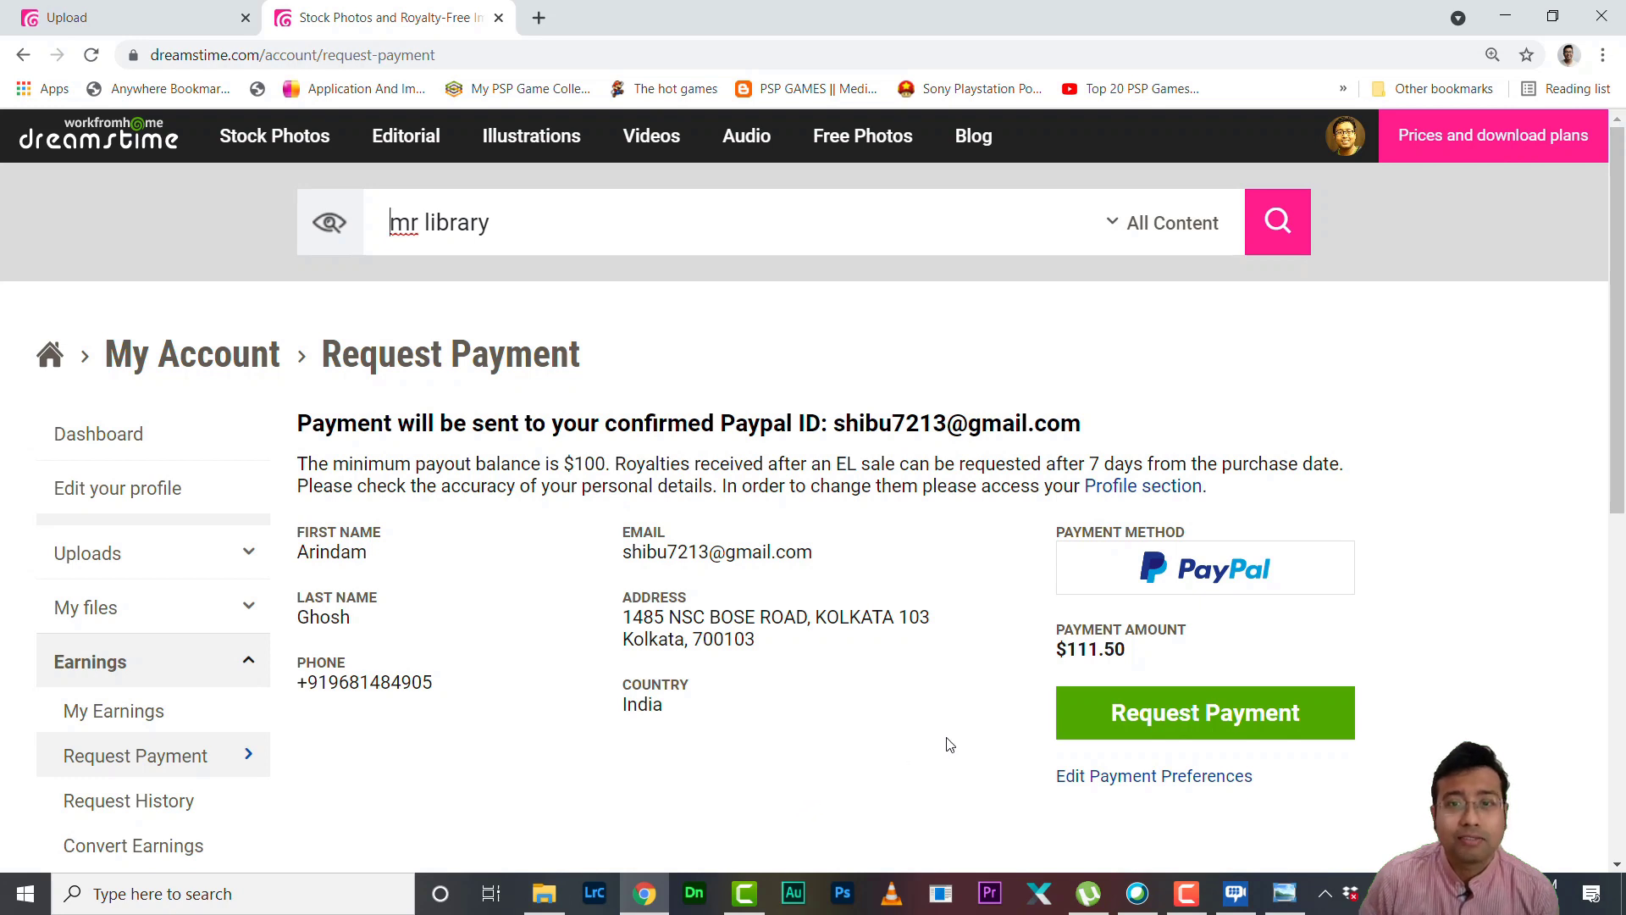
pyautogui.click(1220, 714)
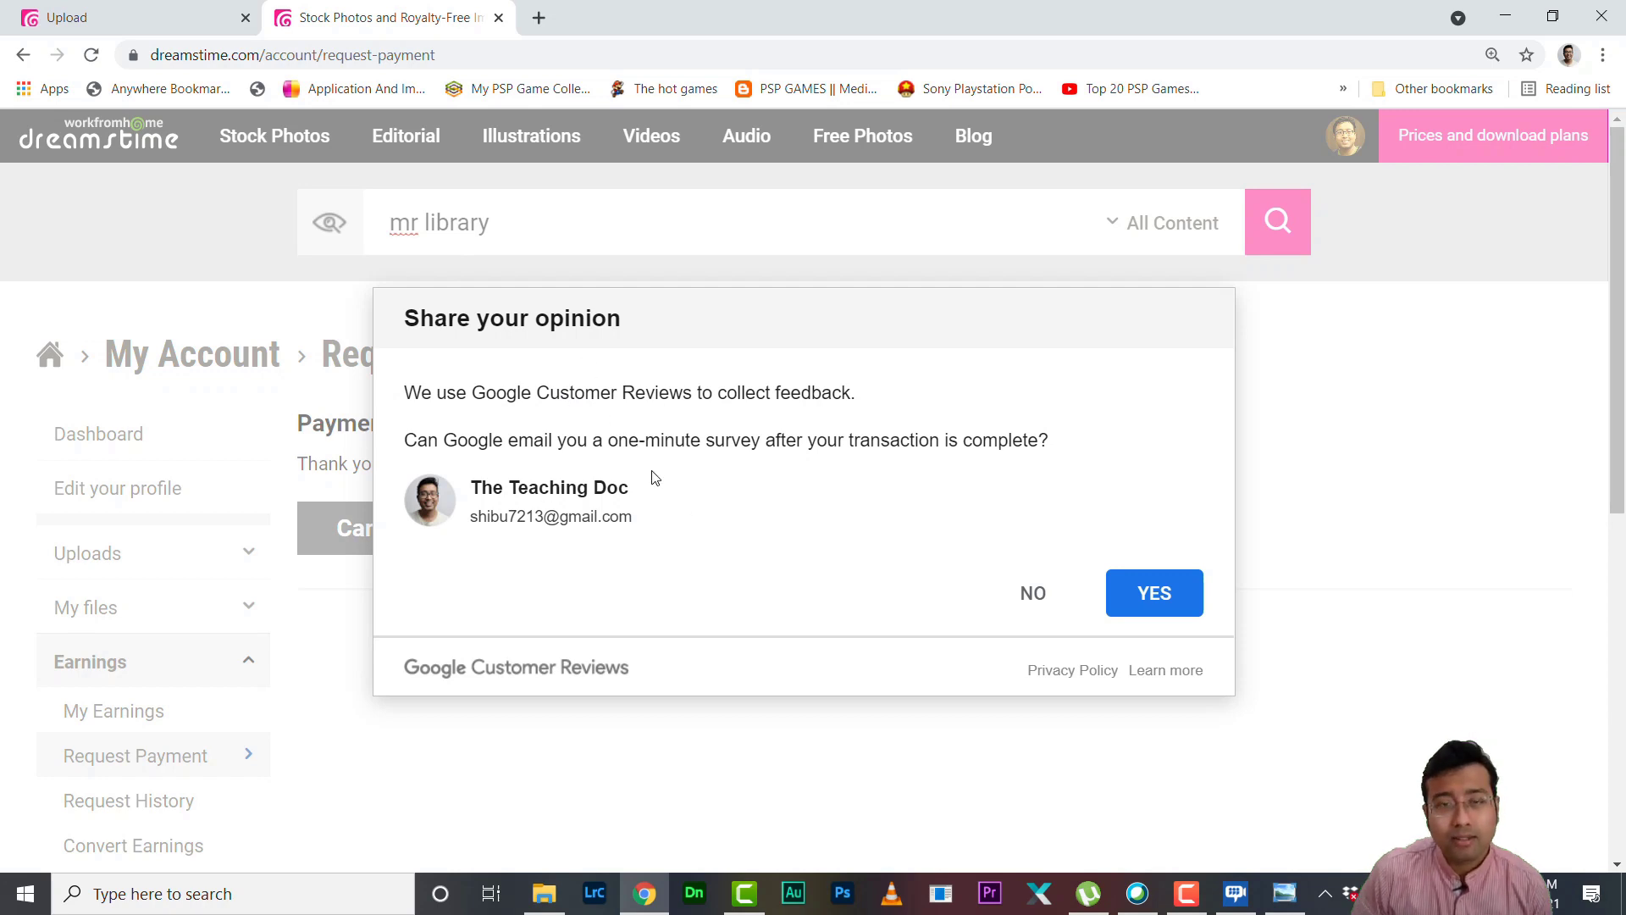
# Answer YES to the Google Customer Reviews survey prompt
pyautogui.click(1154, 603)
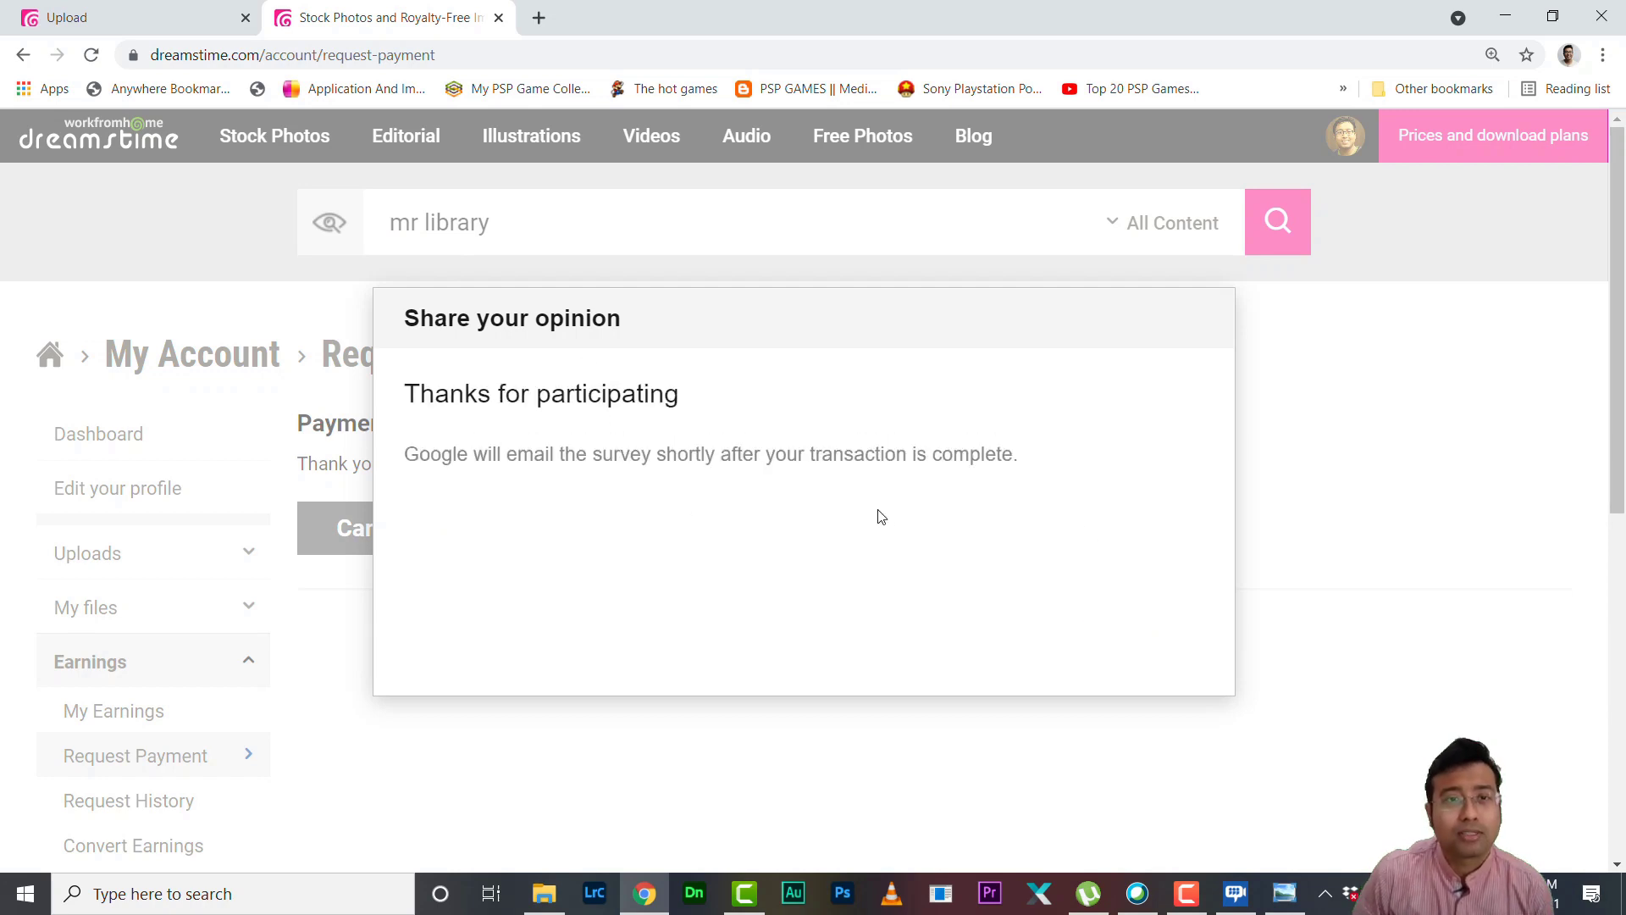